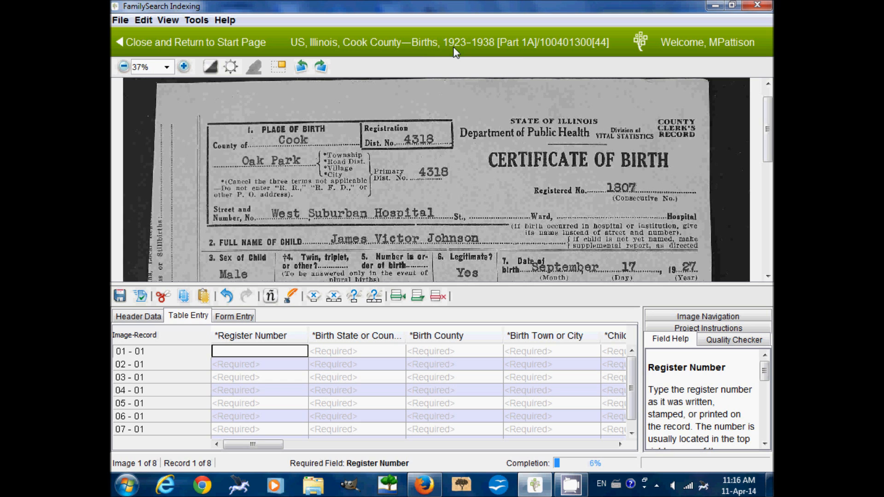
- Examine the certificates for records 01 and 05, the image type options for image 001, and the table and form entry layouts
{"action": "left_click_drag", "start_coordinate": [770, 125], "coordinate": [770, 146]}
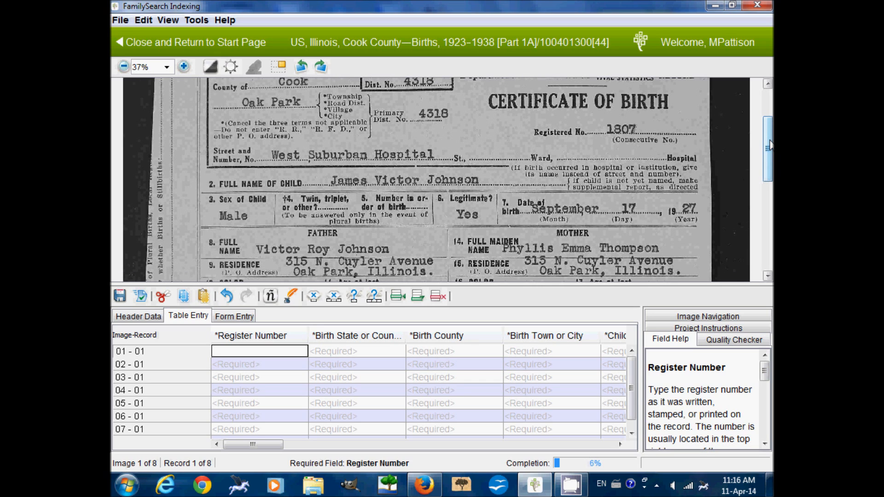
{"action": "left_click", "coordinate": [252, 403]}
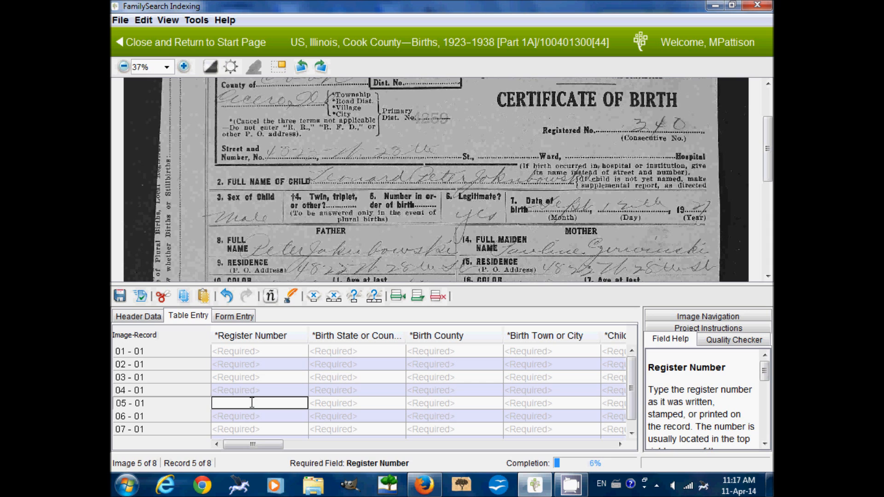
{"action": "left_click", "coordinate": [265, 351]}
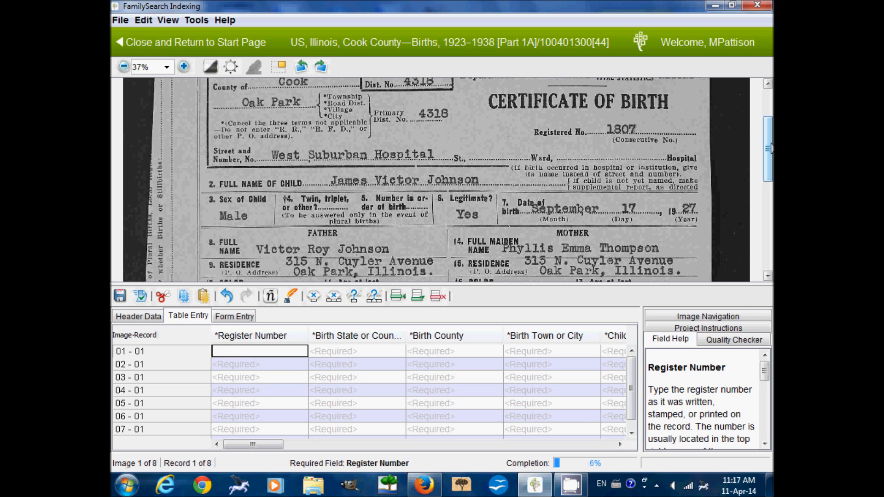
{"action": "left_click", "coordinate": [124, 317]}
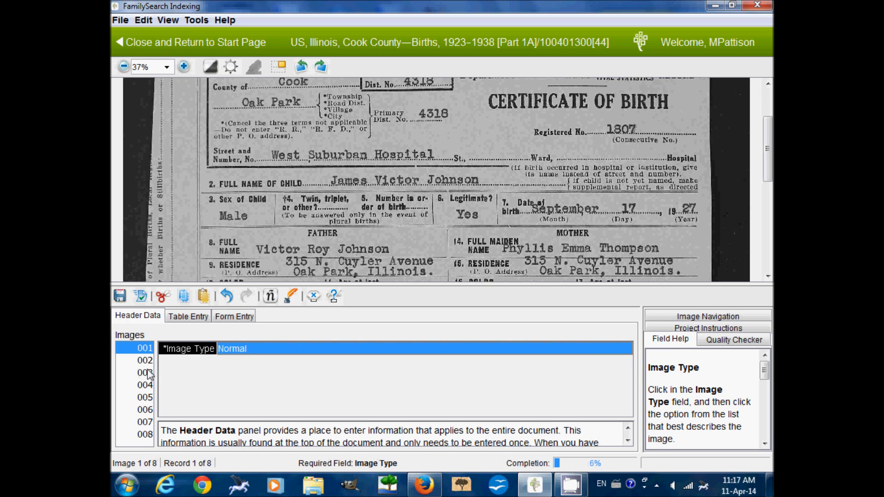
{"action": "left_click", "coordinate": [245, 353]}
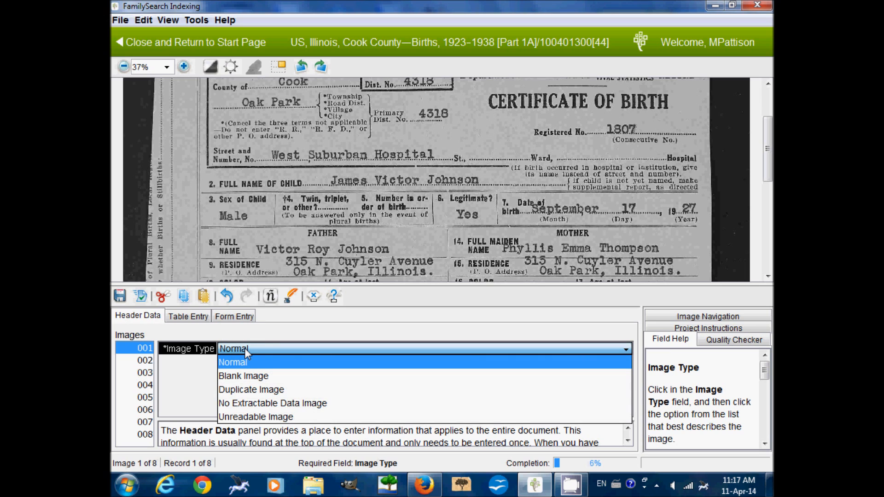
{"action": "left_click", "coordinate": [245, 349]}
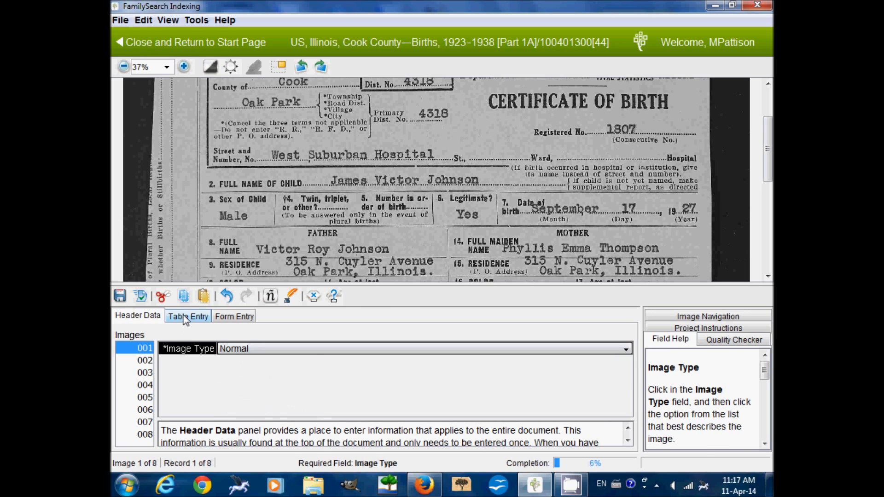
{"action": "left_click", "coordinate": [185, 318]}
{"action": "left_click_drag", "start_coordinate": [425, 154], "coordinate": [432, 200]}
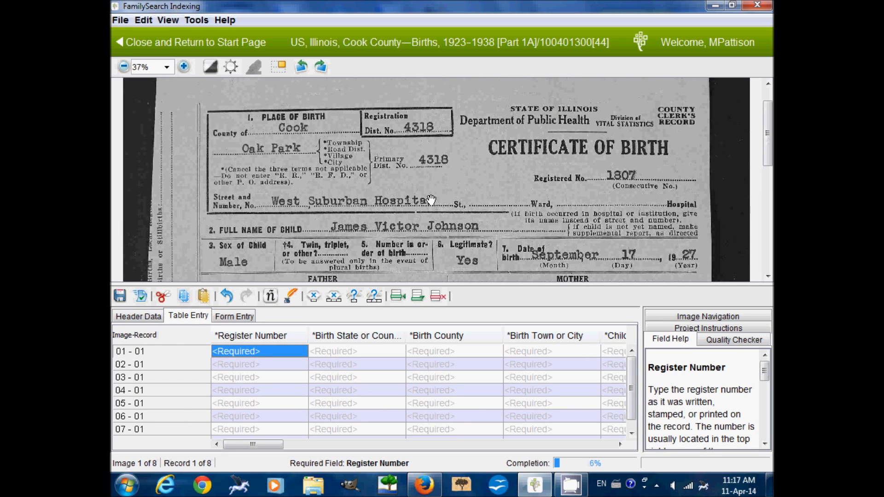
{"action": "left_click", "coordinate": [235, 317]}
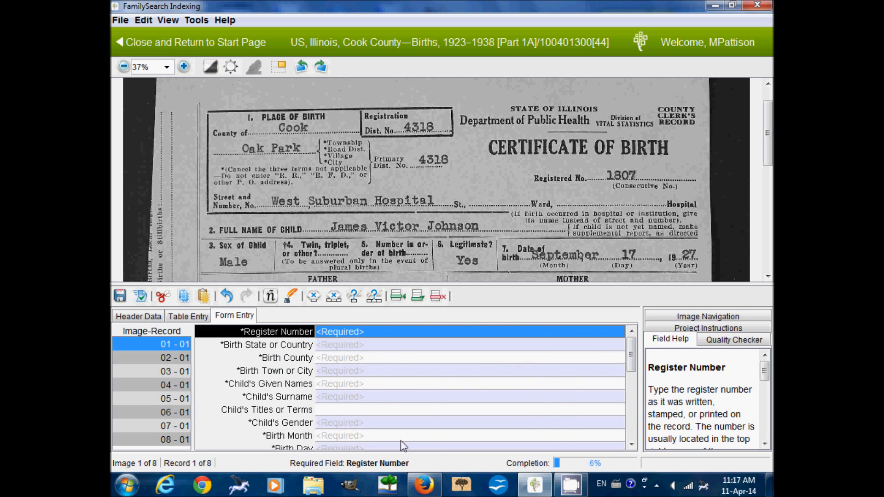
{"action": "left_click", "coordinate": [180, 318]}
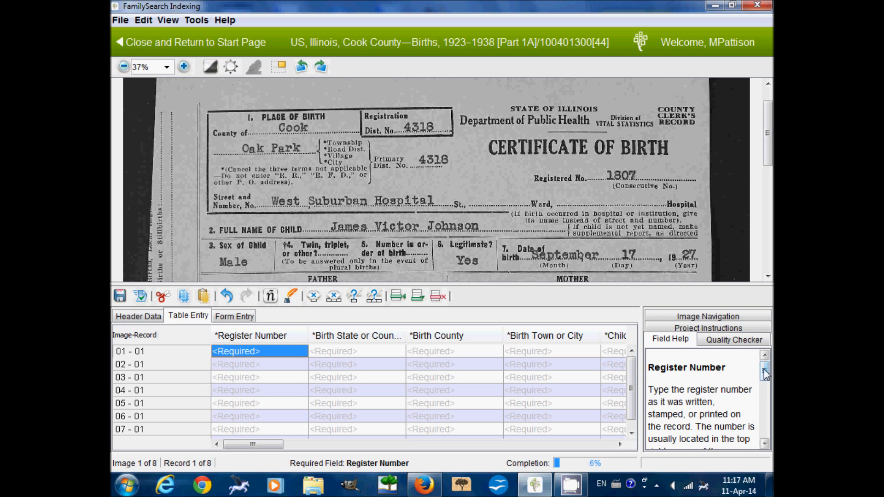
- Read the Register Number field help and enter the certificate's registered number for record 01
{"action": "scroll", "coordinate": [767, 377], "scroll_direction": "down", "scroll_amount": 3}
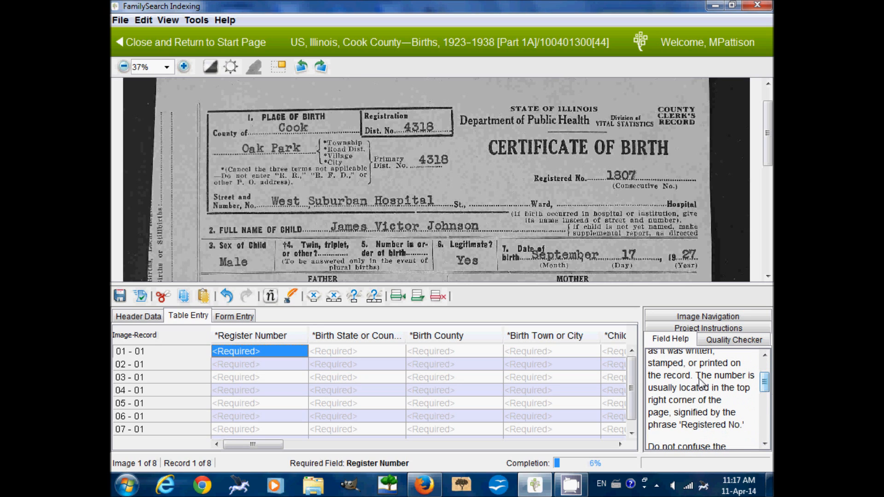
{"action": "left_click_drag", "start_coordinate": [697, 376], "coordinate": [746, 427]}
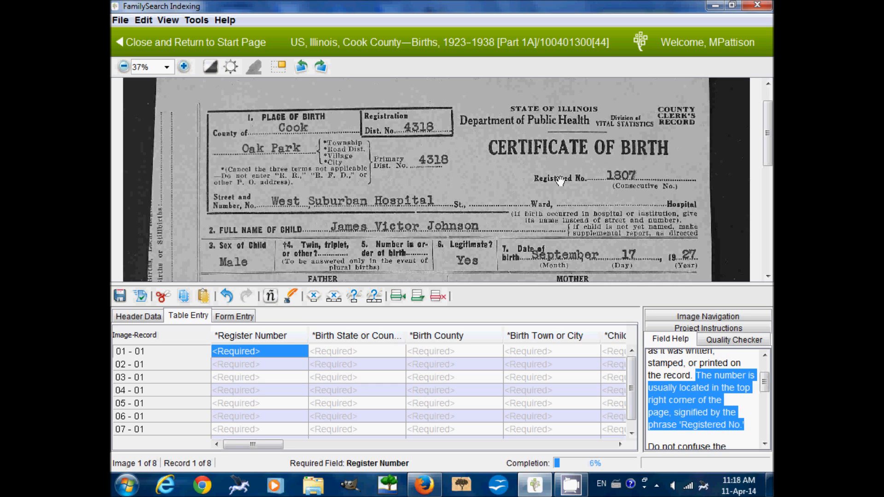
{"action": "left_click_drag", "start_coordinate": [766, 383], "coordinate": [771, 443]}
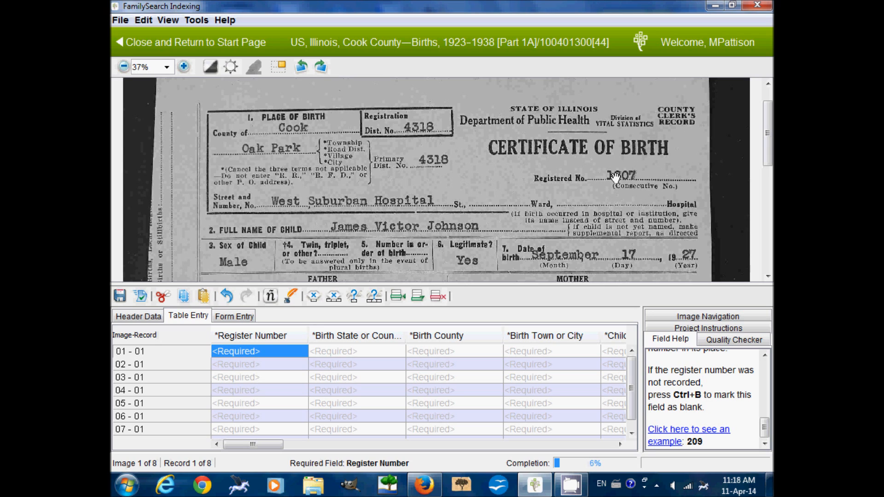
{"action": "left_click_drag", "start_coordinate": [765, 426], "coordinate": [767, 381]}
{"action": "left_click", "coordinate": [260, 351]}
{"action": "type", "text": "1807"}
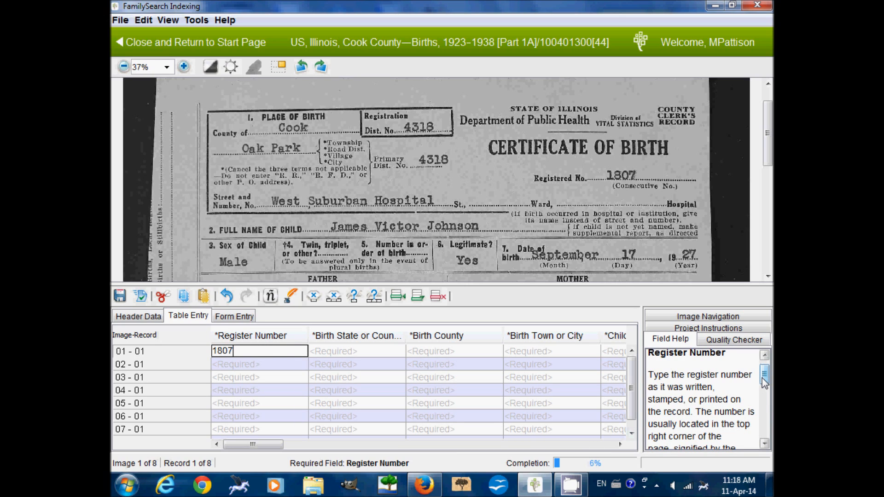
{"action": "mouse_move", "coordinate": [764, 380]}
{"action": "left_mouse_down"}
{"action": "mouse_move", "coordinate": [764, 389]}
{"action": "mouse_move", "coordinate": [764, 371]}
{"action": "left_mouse_up"}
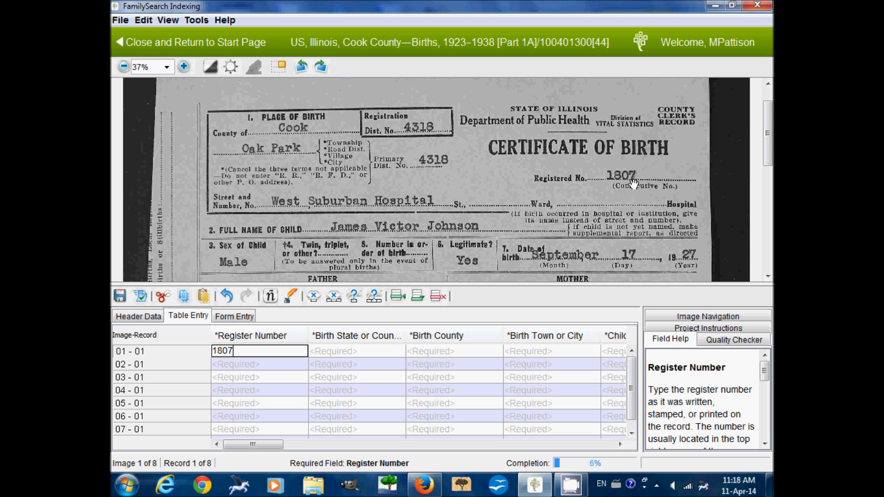
{"action": "key", "text": "Tab"}
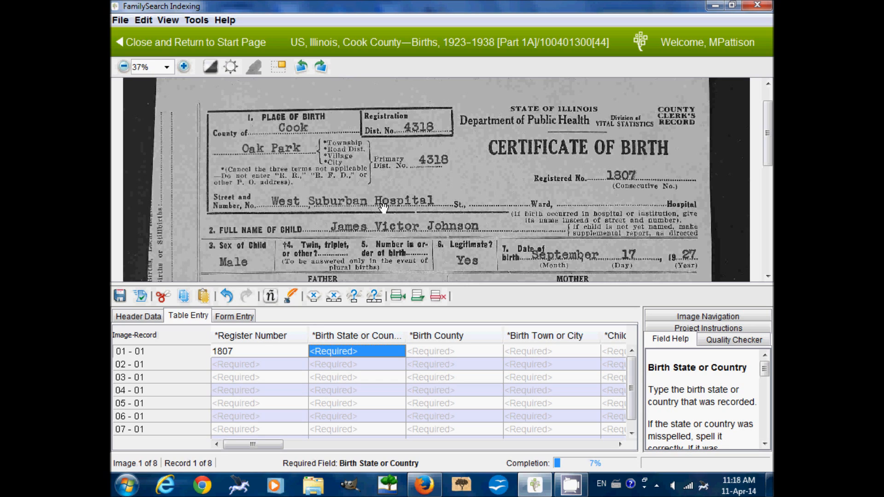
- Enter record 01's birthplace: state Illinois, county Cook and town Oak Park
{"action": "left_click_drag", "start_coordinate": [766, 370], "coordinate": [767, 432]}
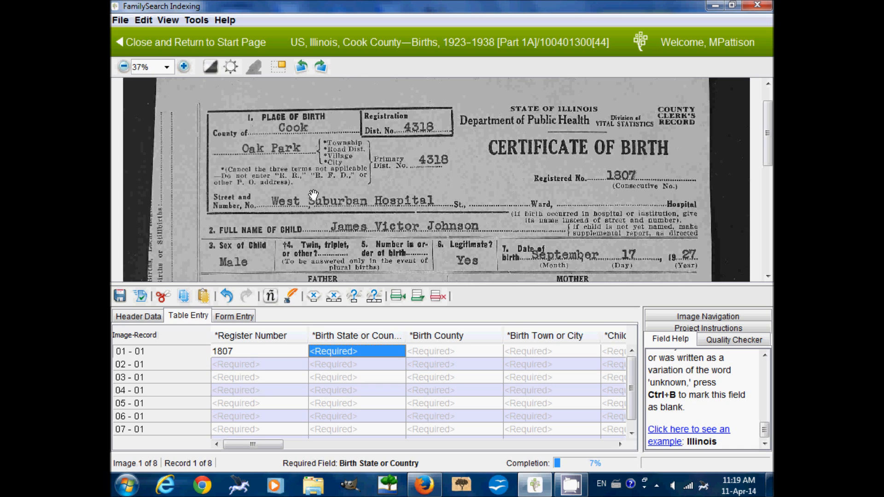
{"action": "type", "text": "Illinois"}
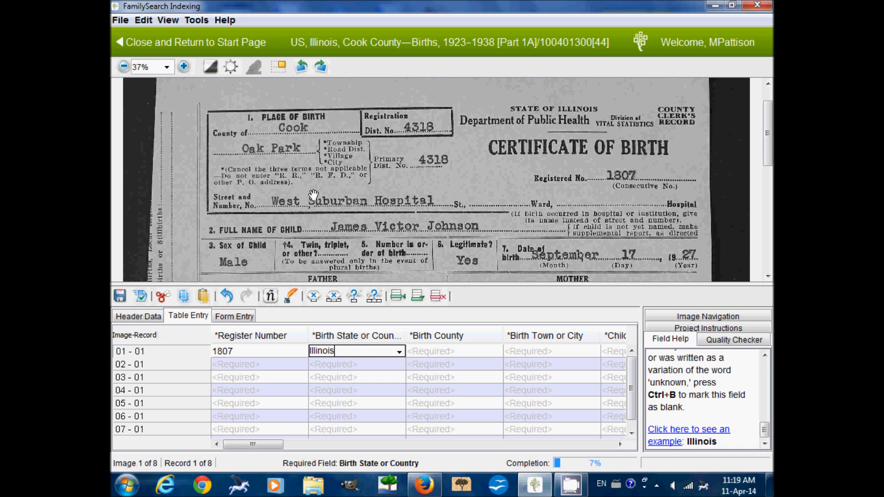
{"action": "key", "text": "Tab"}
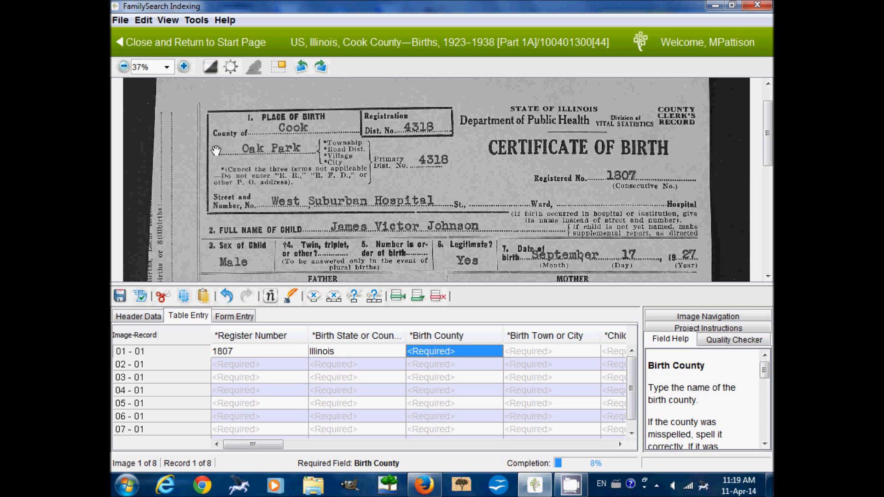
{"action": "type", "text": "Cook"}
{"action": "key", "text": "Tab"}
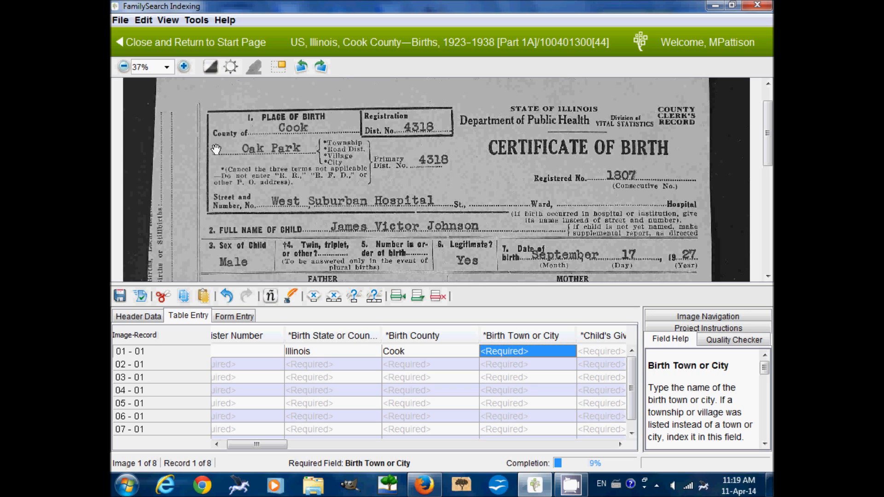
{"action": "type", "text": "Oak Park"}
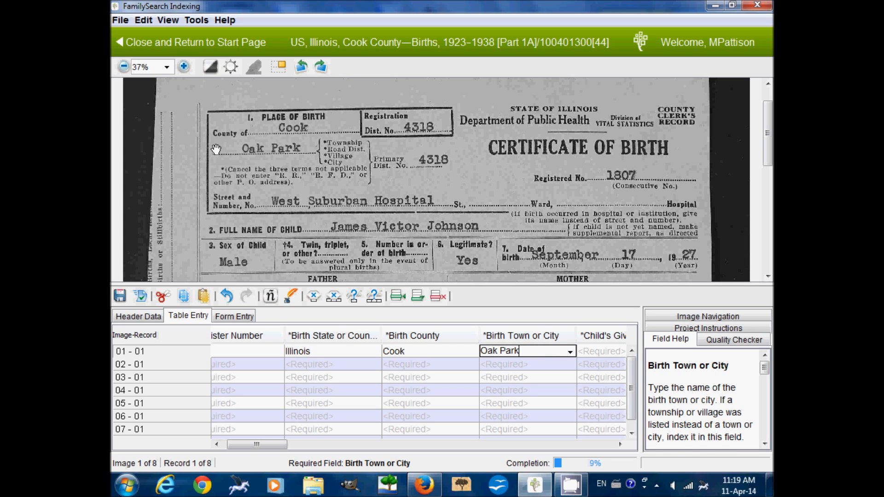
{"action": "key", "text": "Tab"}
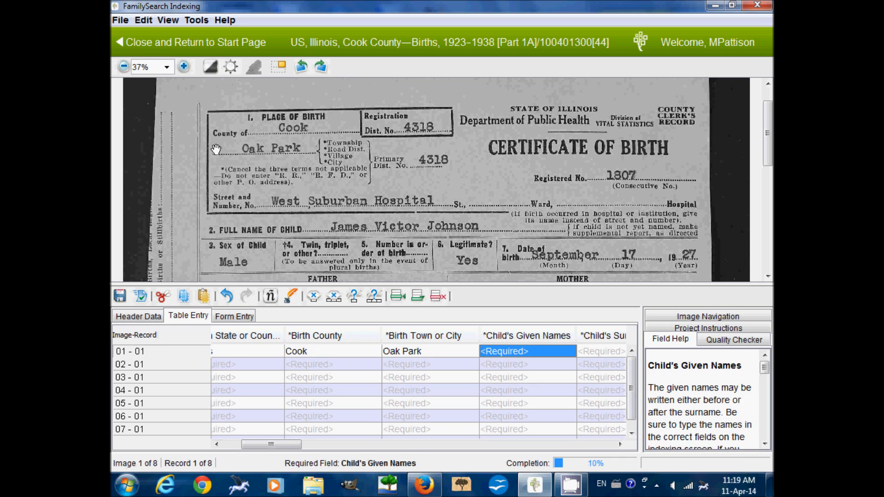
- Enter the child's given names and surname from the certificate in record 01, leaving the titles or terms blank
{"action": "left_click_drag", "start_coordinate": [297, 237], "coordinate": [297, 180]}
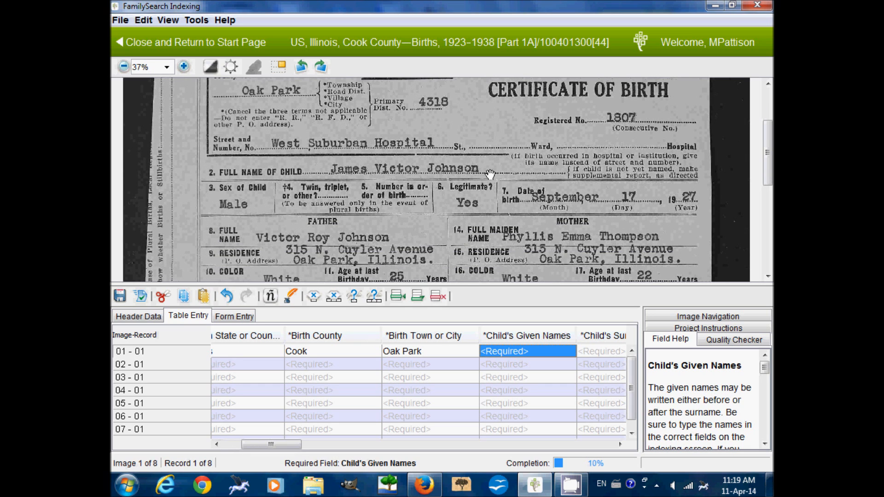
{"action": "type", "text": "James Victor"}
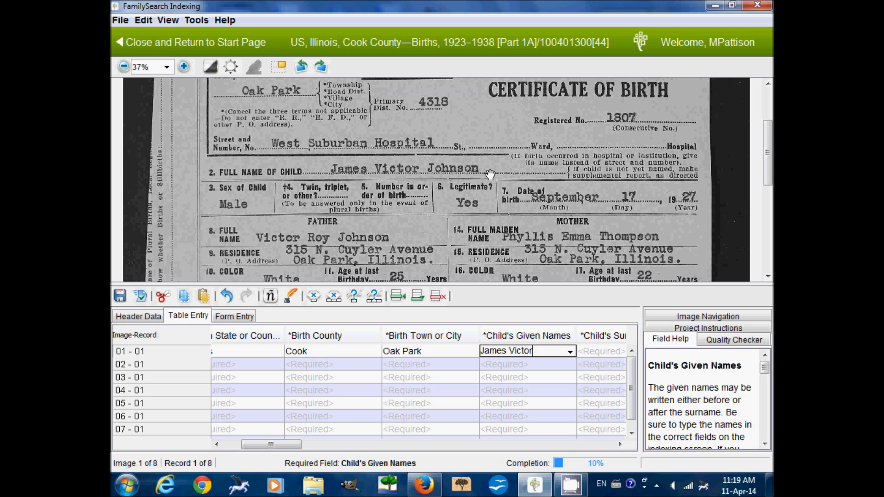
{"action": "key", "text": "Tab"}
{"action": "type", "text": "Johnson"}
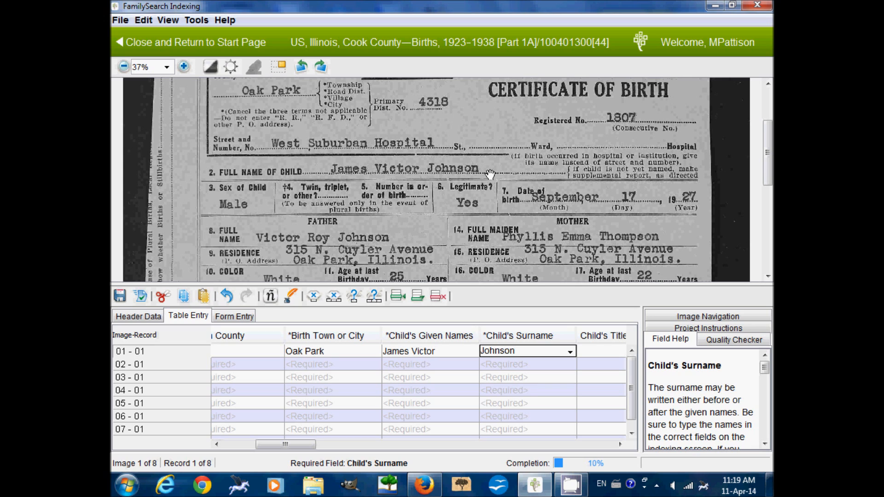
{"action": "key", "text": "Tab"}
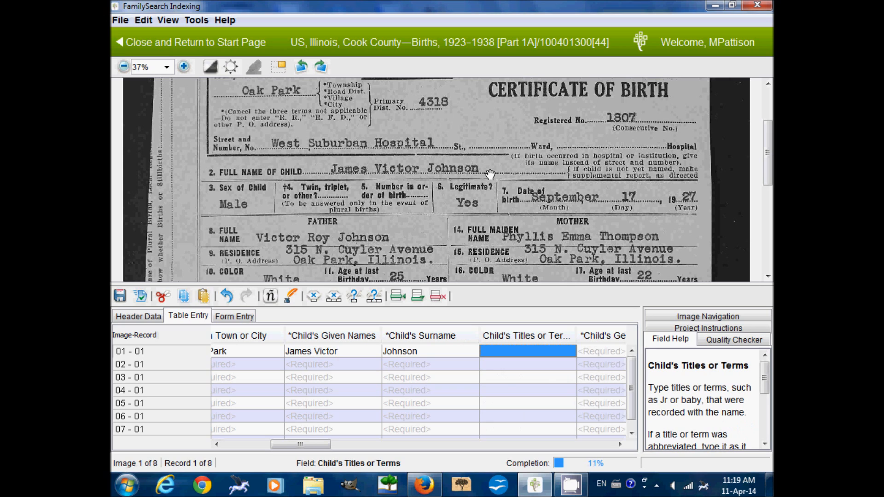
{"action": "key", "text": "Tab"}
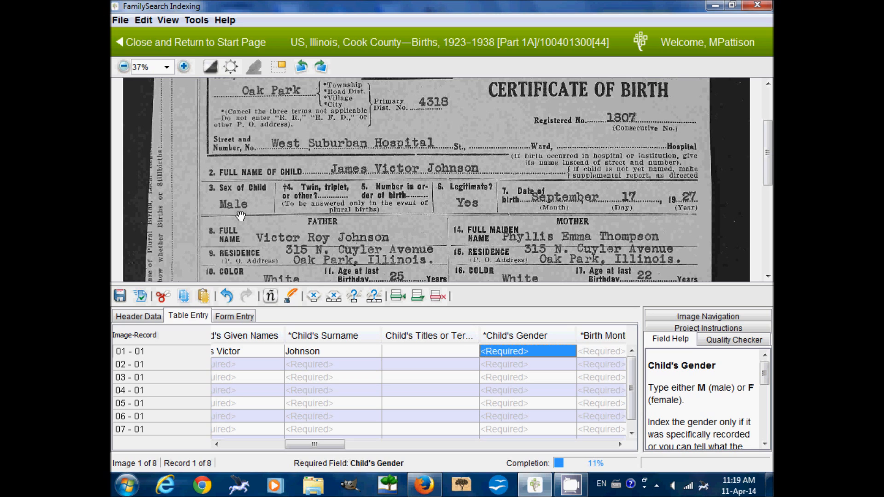
- Set the child's gender to M and enter the birth date from the certificate, with a three-letter month and four-digit year
{"action": "type", "text": "M"}
{"action": "key", "text": "Tab"}
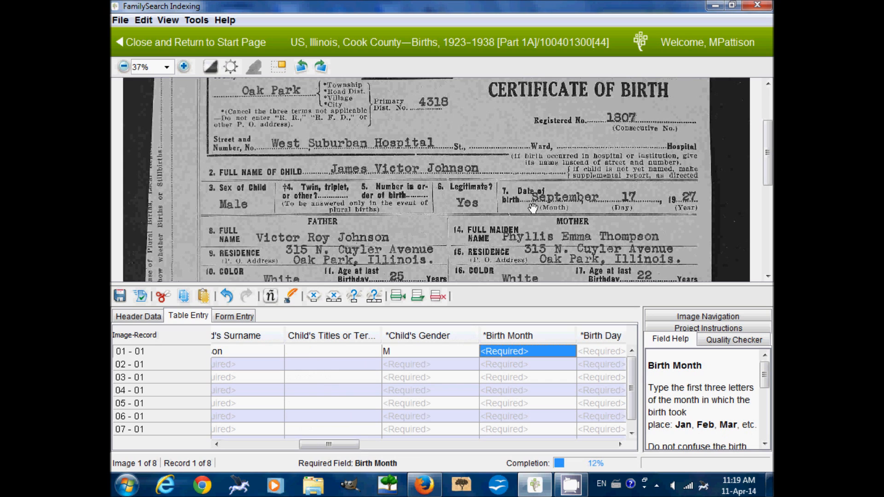
{"action": "type", "text": "Sep"}
{"action": "key", "text": "Tab"}
{"action": "type", "text": "17"}
{"action": "key", "text": "Tab"}
{"action": "type", "text": "1927"}
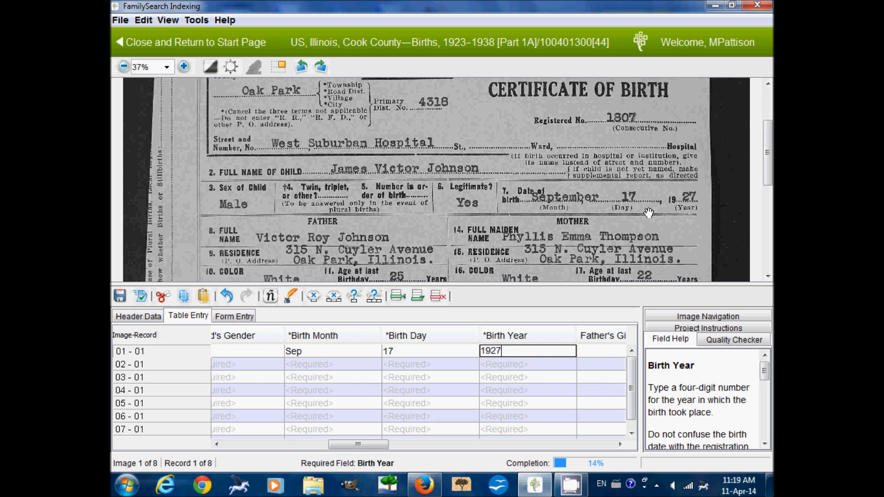
{"action": "key", "text": "Tab"}
- Enter the father's given names and surname from the certificate, leave his titles blank, and set his race or nationality to White
{"action": "left_click_drag", "start_coordinate": [462, 253], "coordinate": [460, 214]}
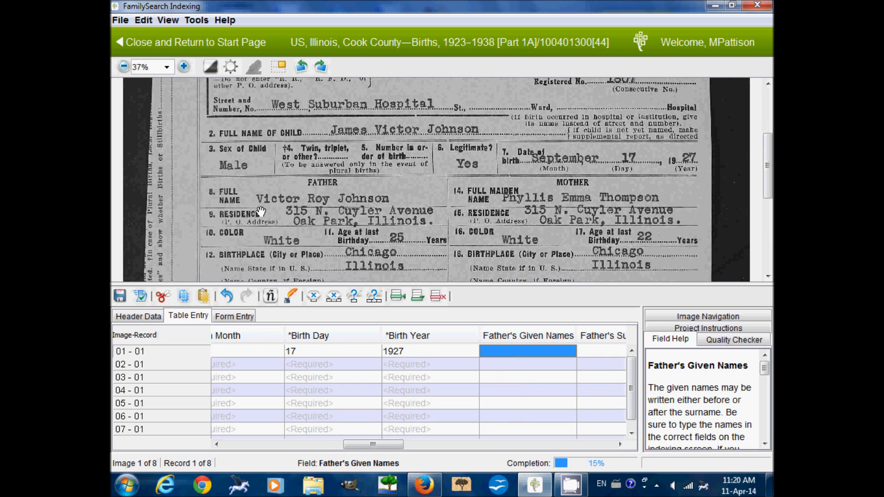
{"action": "left_click_drag", "start_coordinate": [259, 203], "coordinate": [260, 169]}
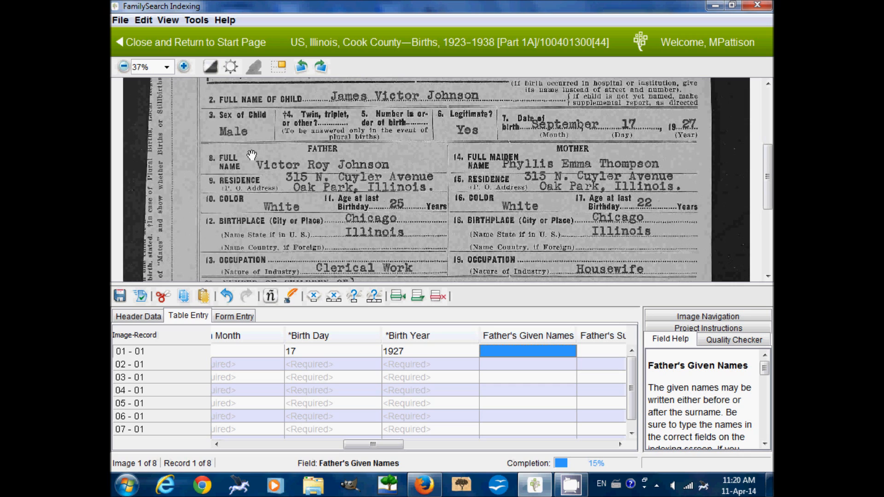
{"action": "type", "text": "Vi"}
{"action": "type", "text": "tor R"}
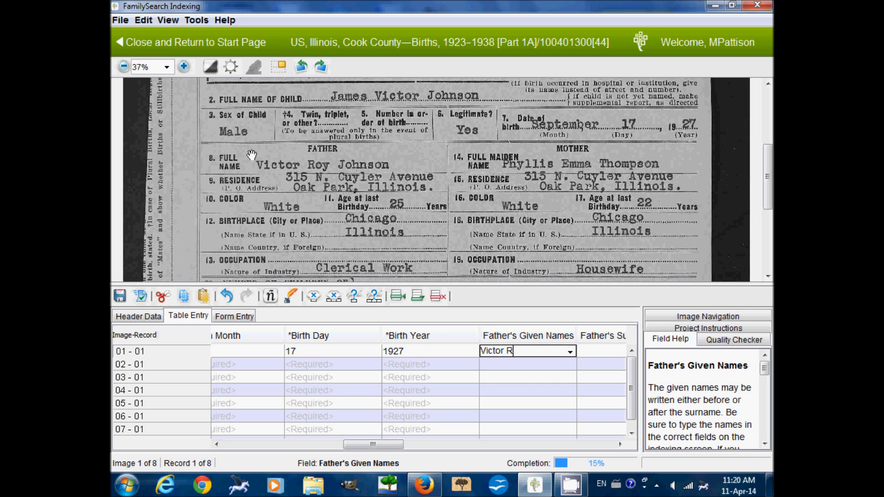
{"action": "type", "text": "oy"}
{"action": "key", "text": "Tab"}
{"action": "type", "text": "Johnson"}
{"action": "key", "text": "Tab"}
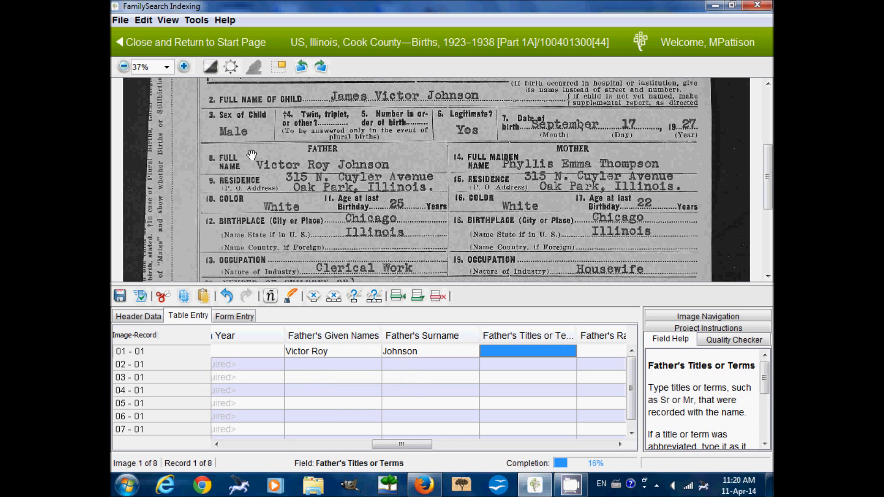
{"action": "key", "text": "Tab"}
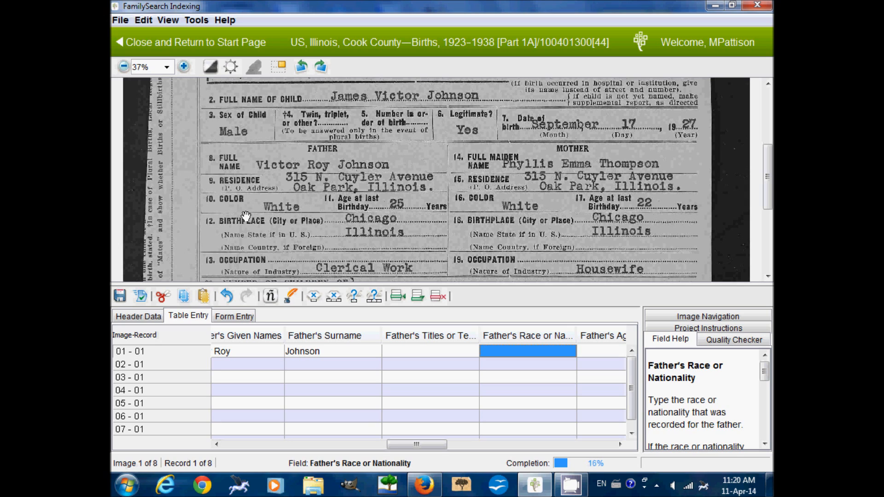
{"action": "type", "text": "White"}
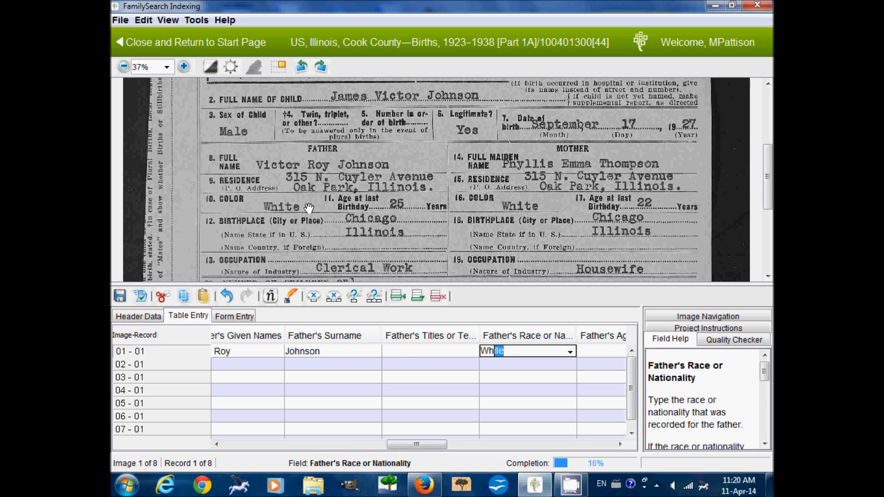
{"action": "key", "text": "Tab"}
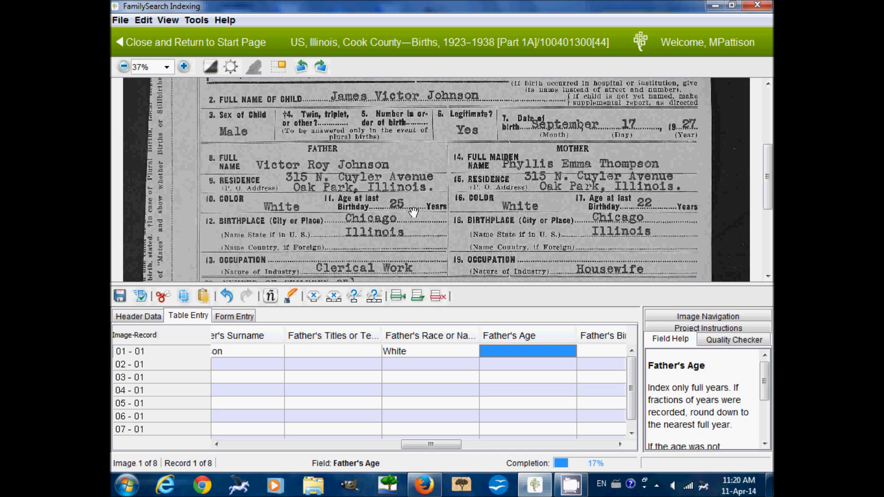
- Set the father's age to 25 and his birth place to Chicago Illinois in record 01
{"action": "type", "text": "25"}
{"action": "key", "text": "Tab"}
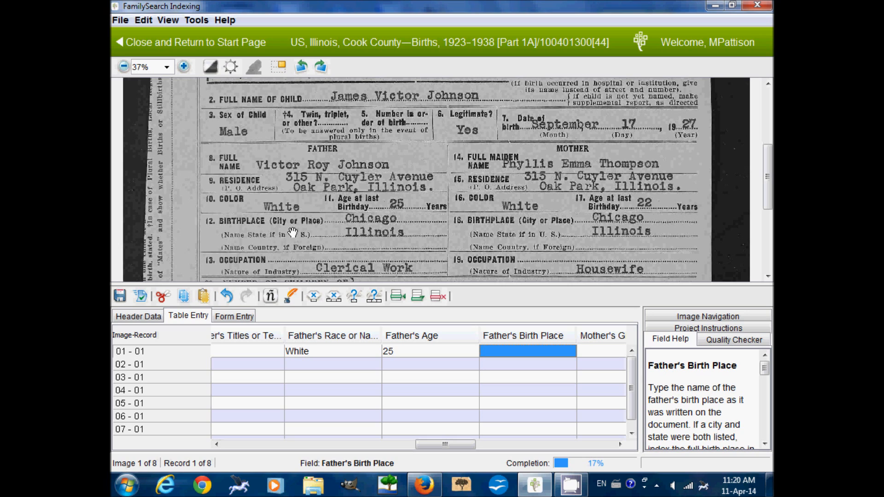
{"action": "left_click_drag", "start_coordinate": [765, 372], "coordinate": [699, 398]}
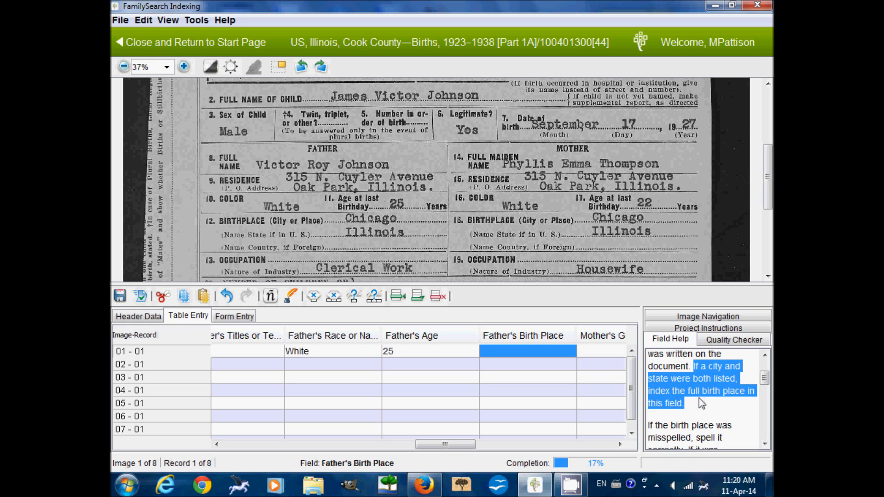
{"action": "left_click", "coordinate": [551, 356]}
{"action": "type", "text": "Chicago Illinois"}
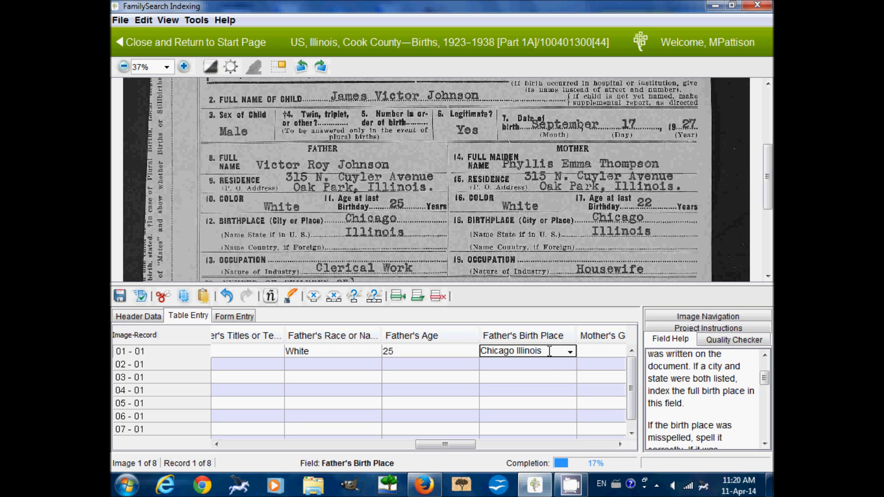
{"action": "key", "text": "Tab"}
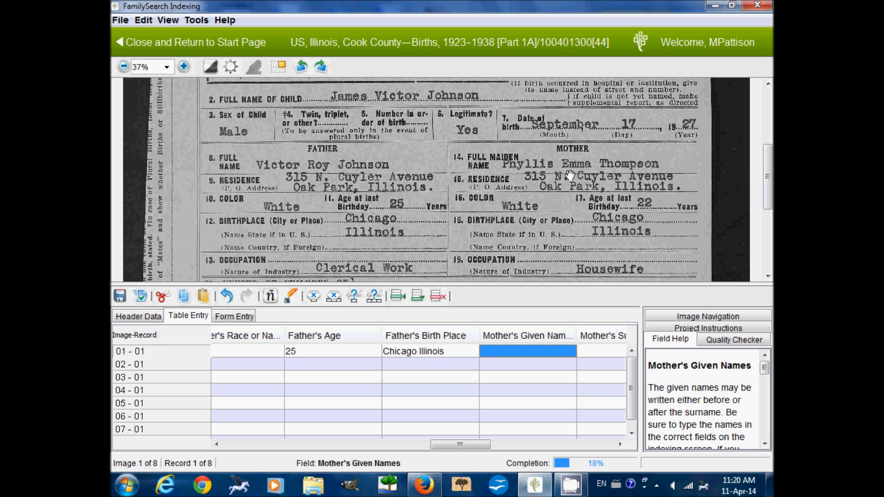
- Enter the mother's given names and maiden surname from the certificate in record 01, leaving her titles or terms blank
{"action": "type", "text": "Phyllis Emma"}
{"action": "key", "text": "Tab"}
{"action": "type", "text": "Thompson"}
{"action": "key", "text": "Tab"}
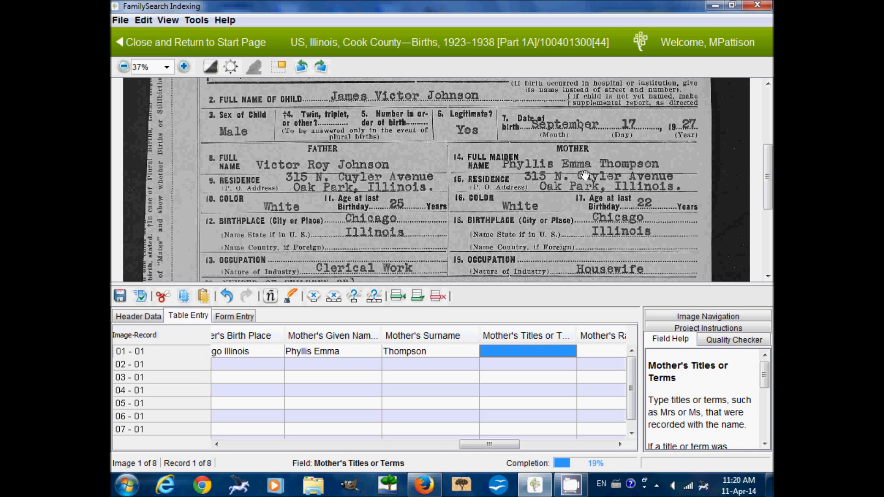
{"action": "key", "text": "Tab"}
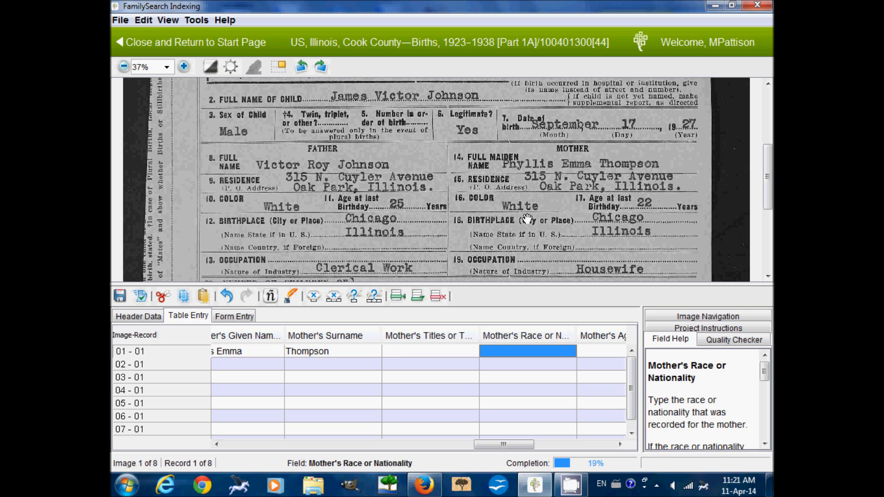
- Set the mother's race or nationality to White, her age to 22 and her birth place to Chicago Illinois in record 01
{"action": "type", "text": "White"}
{"action": "key", "text": "Tab"}
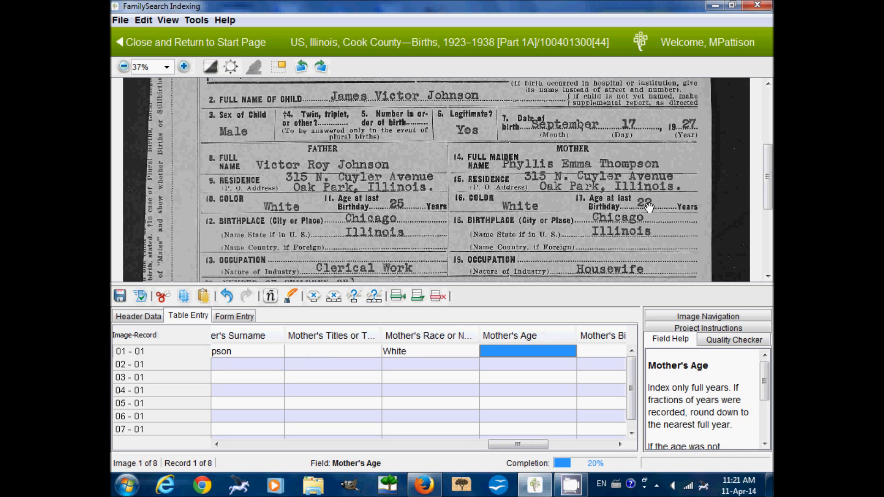
{"action": "type", "text": "22"}
{"action": "key", "text": "Tab"}
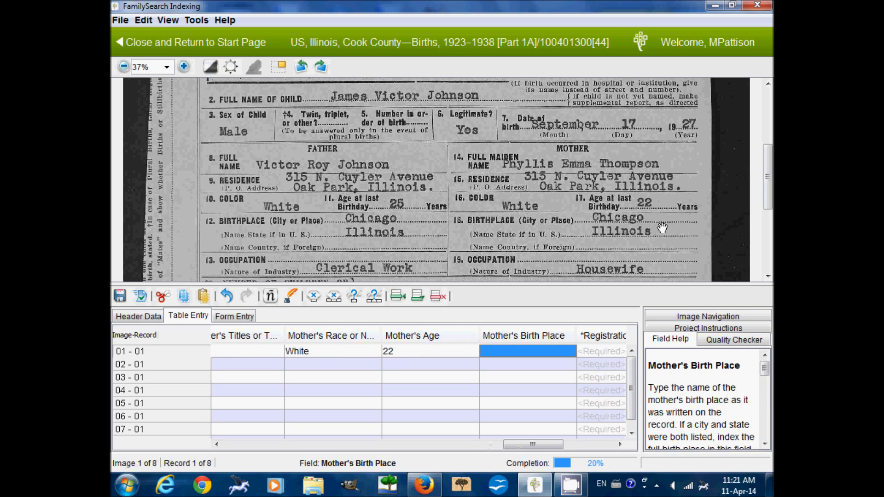
{"action": "type", "text": "Chicago Illinois"}
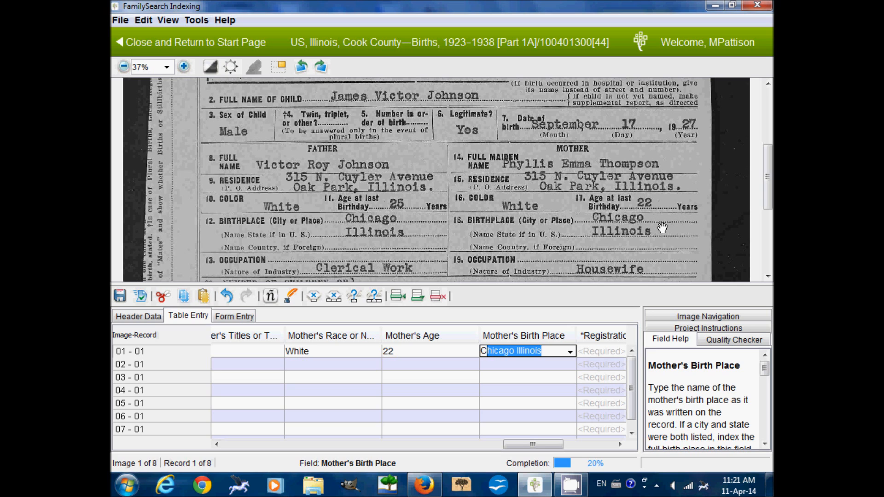
{"action": "key", "text": "Tab"}
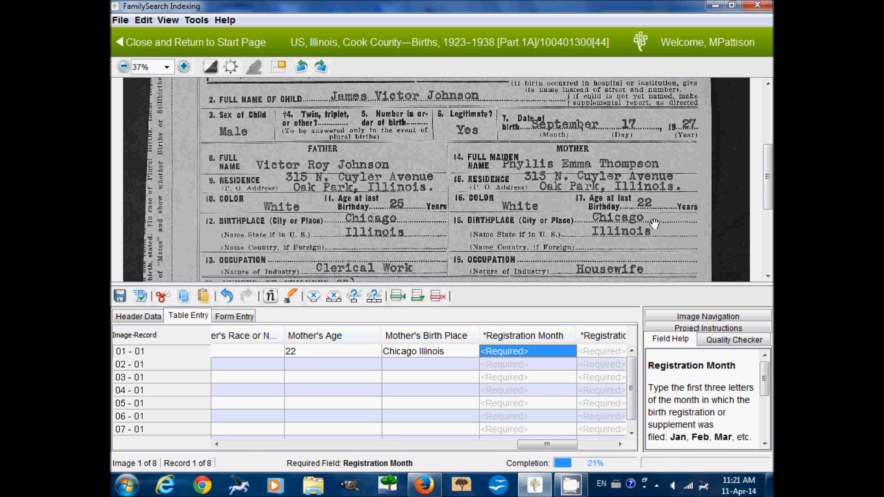
- Enter record 01's registration date from the certificate's filing line as month Sep, day 22 and year 1927
{"action": "left_click_drag", "start_coordinate": [768, 174], "coordinate": [768, 234]}
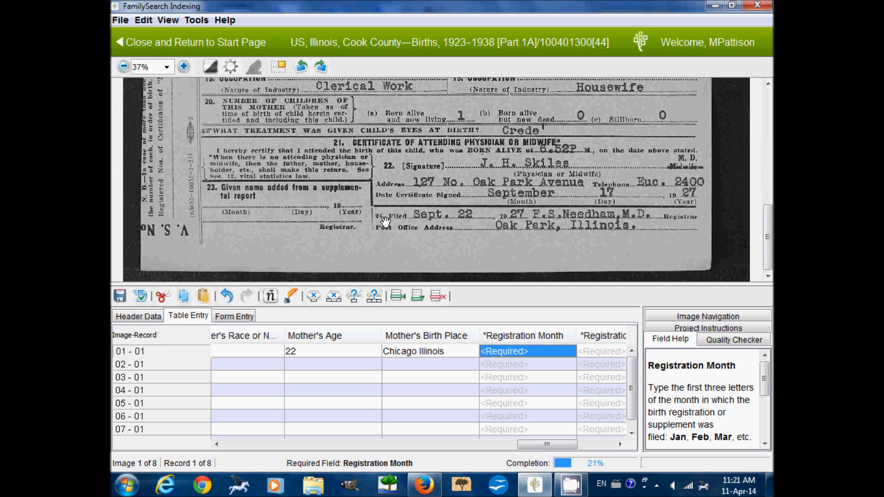
{"action": "type", "text": "Sep"}
{"action": "key", "text": "Tab"}
{"action": "type", "text": "22"}
{"action": "key", "text": "Tab"}
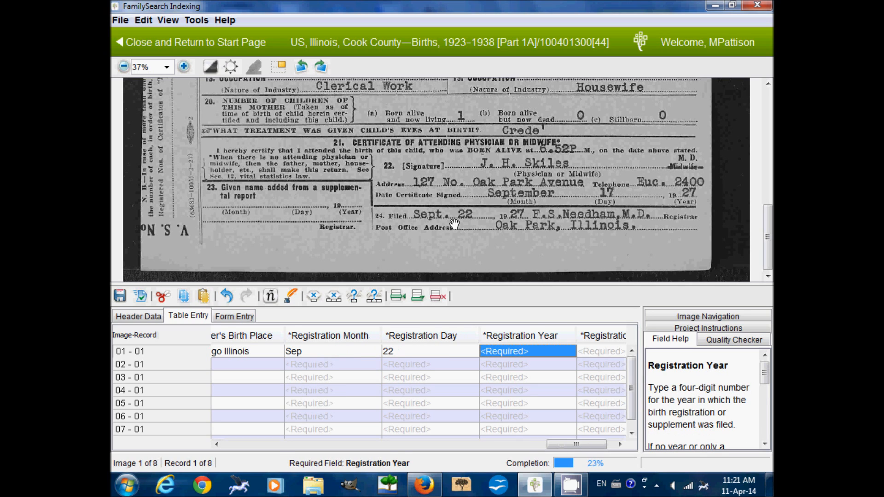
{"action": "type", "text": "11"}
{"action": "type", "text": "927"}
{"action": "key", "text": "Tab"}
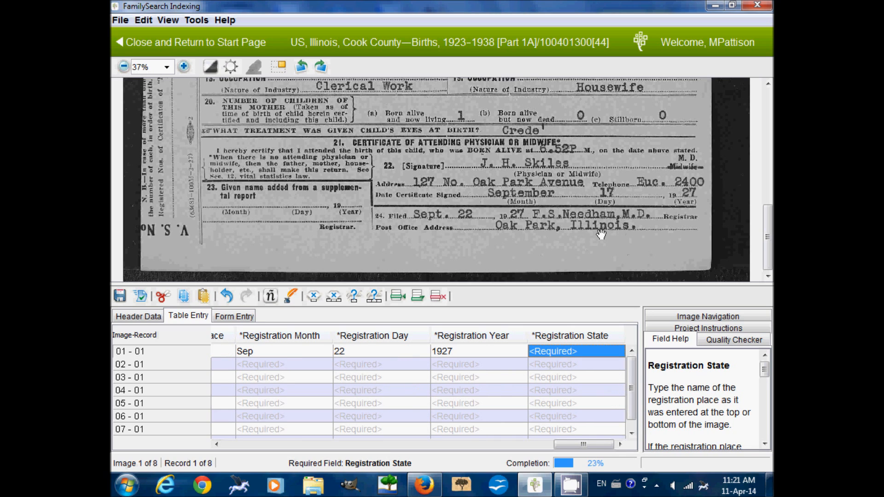
- Set record 01's registration state to Illinois, checking it against the certificate's heading, its filing line and the field help
{"action": "type", "text": "Illinois"}
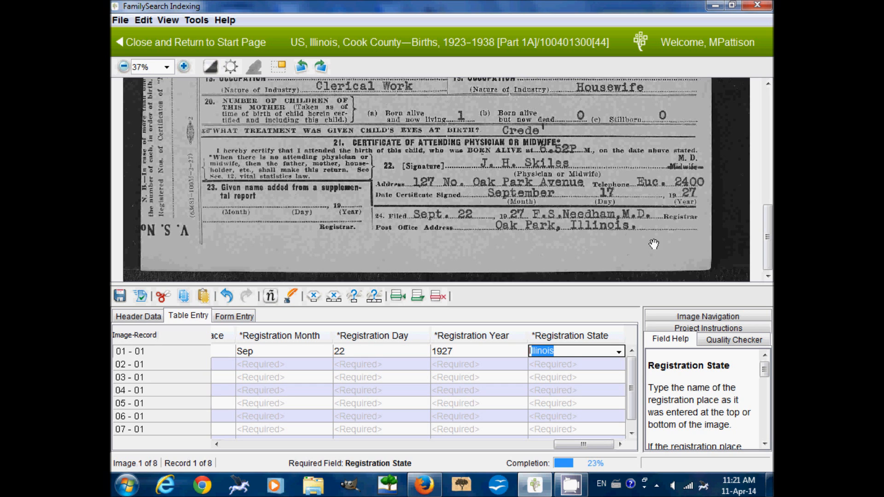
{"action": "left_click_drag", "start_coordinate": [767, 256], "coordinate": [767, 141]}
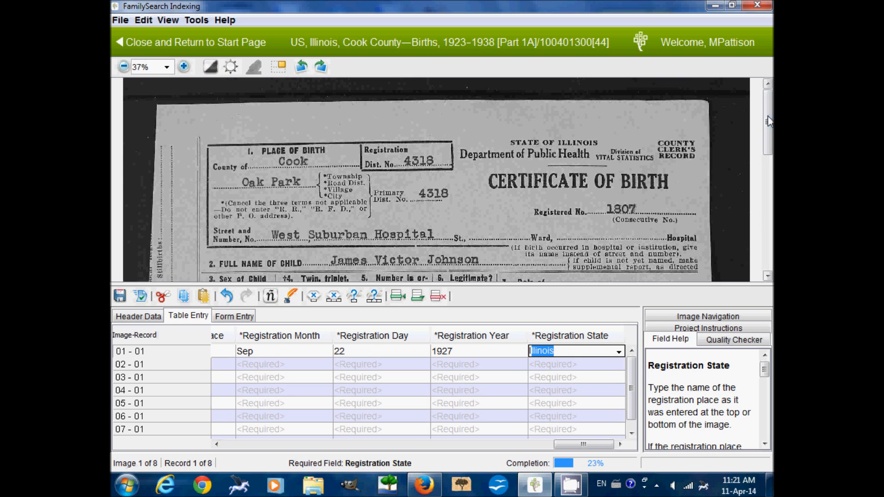
{"action": "left_click_drag", "start_coordinate": [767, 118], "coordinate": [767, 234]}
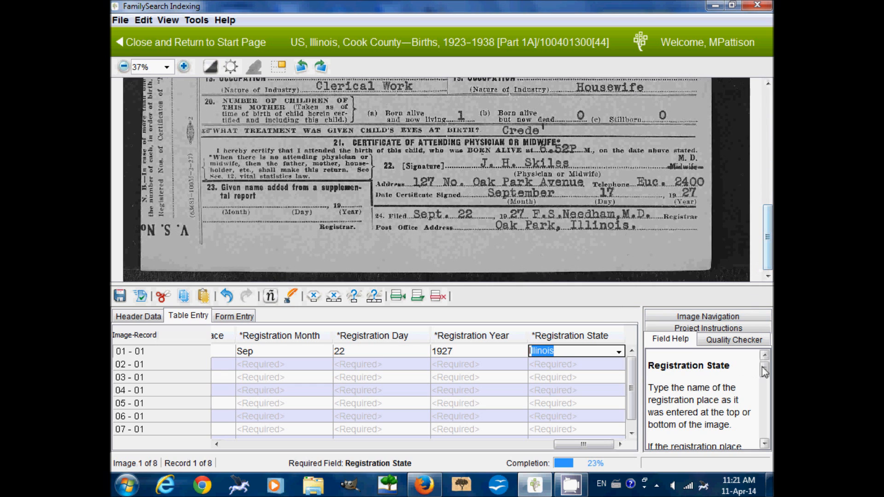
{"action": "mouse_move", "coordinate": [765, 369]}
{"action": "left_mouse_down"}
{"action": "mouse_move", "coordinate": [763, 440]}
{"action": "mouse_move", "coordinate": [765, 359]}
{"action": "left_mouse_up"}
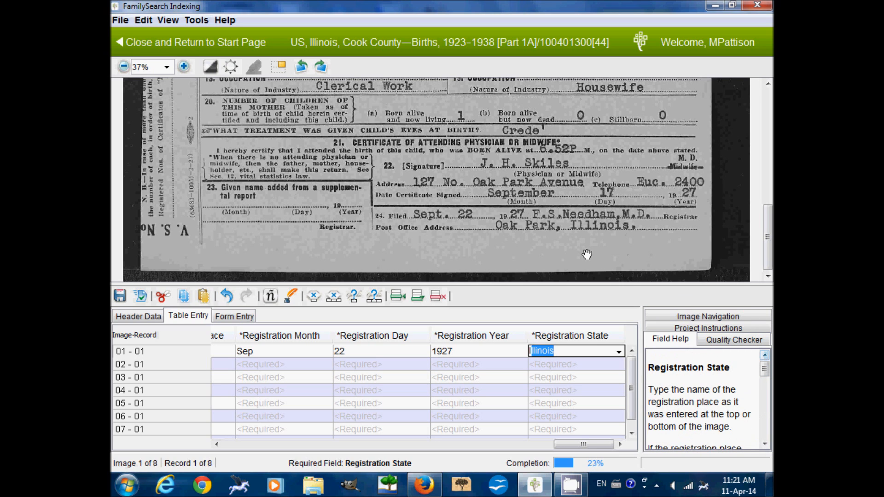
- Advance to the second certificate image and enter its register number in record 02
{"action": "left_click", "coordinate": [418, 296]}
{"action": "left_click", "coordinate": [417, 265]}
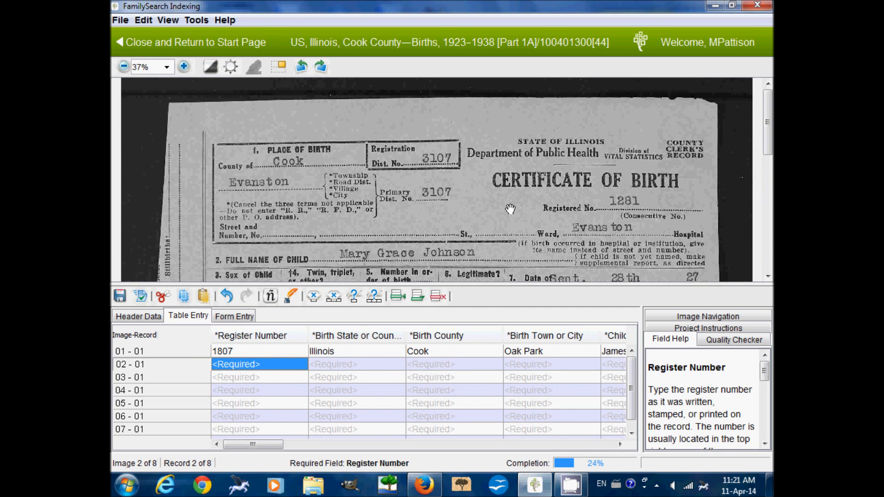
{"action": "type", "text": "1281"}
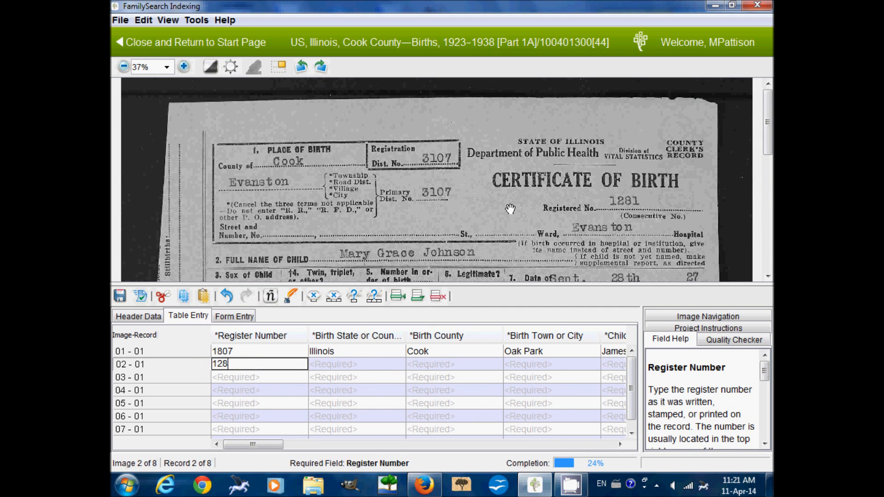
{"action": "key", "text": "Tab"}
- Enter record 02's birthplace: state Illinois, county Cook and town Evanston
{"action": "type", "text": "Illinois"}
{"action": "key", "text": "Tab"}
{"action": "type", "text": "Cook"}
{"action": "key", "text": "Tab"}
{"action": "type", "text": "Evanston"}
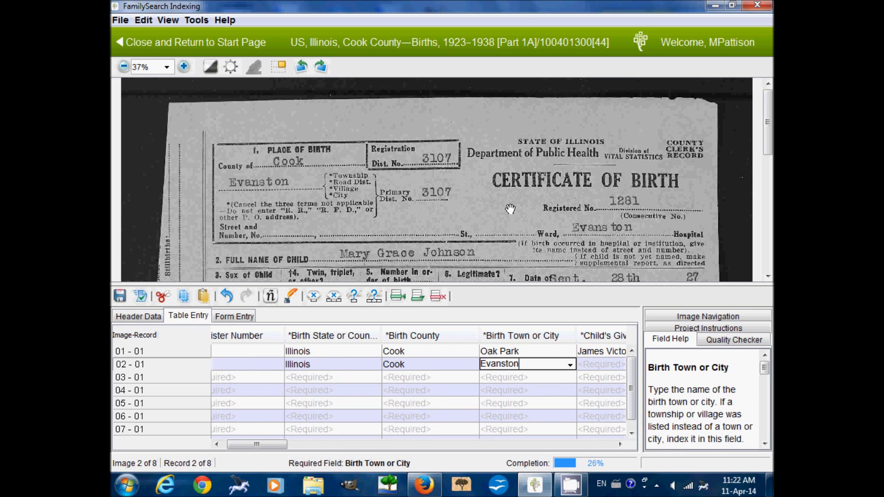
{"action": "key", "text": "Tab"}
- Enter the child's given names and surname from the certificate in record 02, leaving the titles or terms blank
{"action": "type", "text": "Mary Grace"}
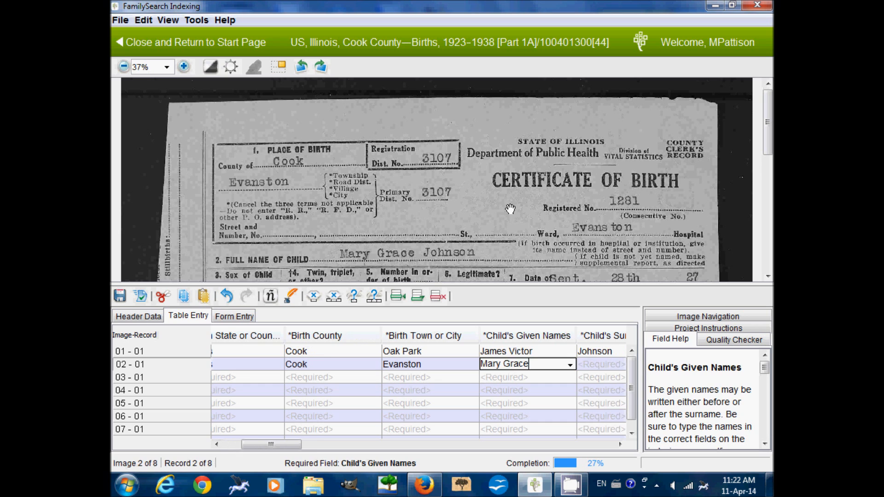
{"action": "key", "text": "Tab"}
{"action": "type", "text": "J"}
{"action": "key", "text": "Tab"}
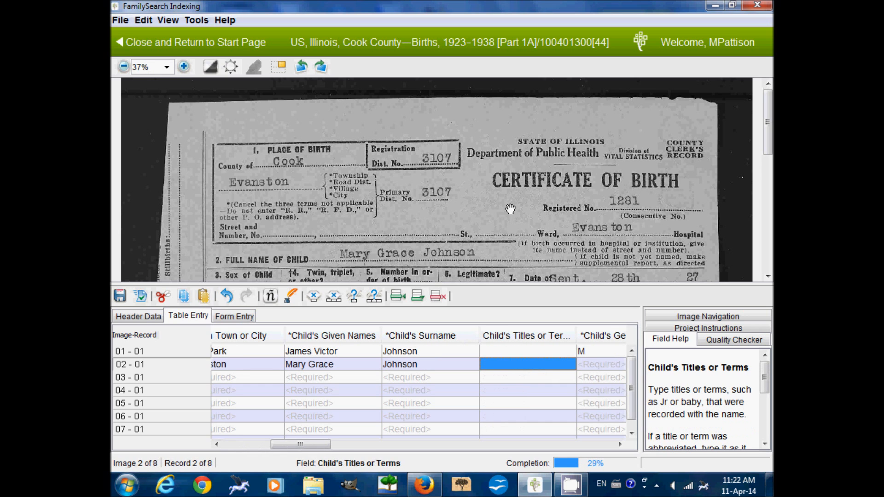
{"action": "left_click_drag", "start_coordinate": [511, 209], "coordinate": [519, 125]}
{"action": "key", "text": "Tab"}
- Set record 02's child's gender to F and enter the birth date from the certificate, with a three-letter month and four-digit year
{"action": "type", "text": "F"}
{"action": "key", "text": "Tab"}
{"action": "type", "text": "Sep"}
{"action": "key", "text": "Tab"}
{"action": "type", "text": "28"}
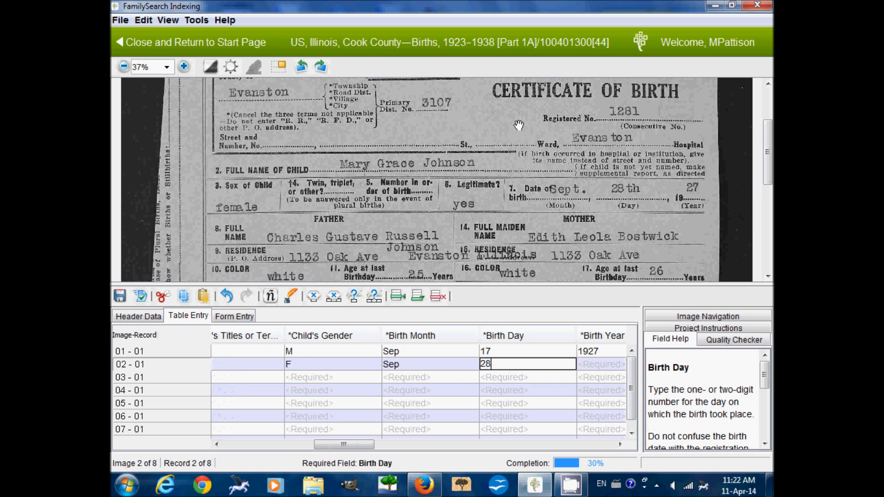
{"action": "key", "text": "Tab"}
{"action": "type", "text": "1927"}
{"action": "key", "text": "Tab"}
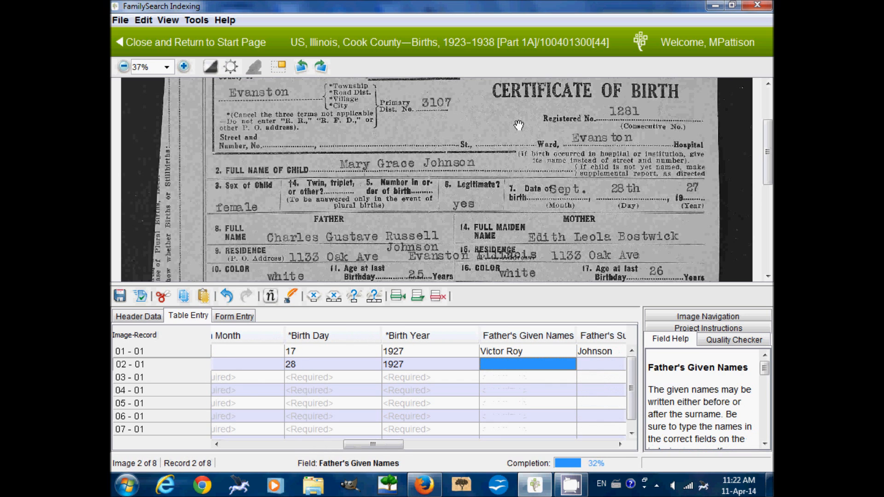
- Enter the father's first two given names from the certificate in record 02
{"action": "left_click_drag", "start_coordinate": [519, 143], "coordinate": [519, 93]}
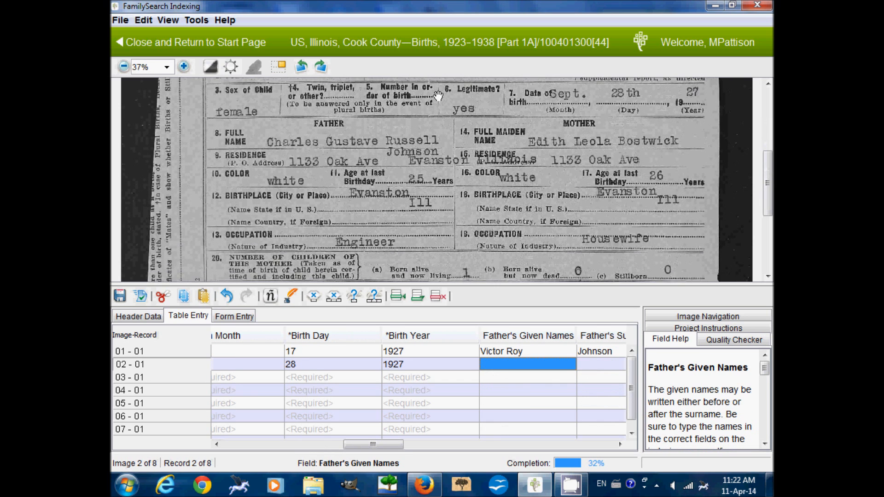
{"action": "type", "text": "Charles "}
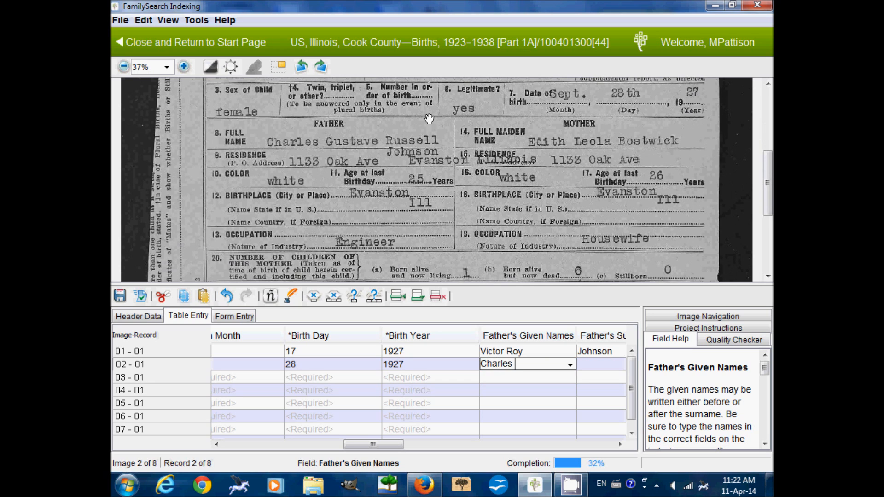
{"action": "type", "text": "Gustave"}
{"action": "key", "text": "Tab"}
{"action": "type", "text": "Ru"}
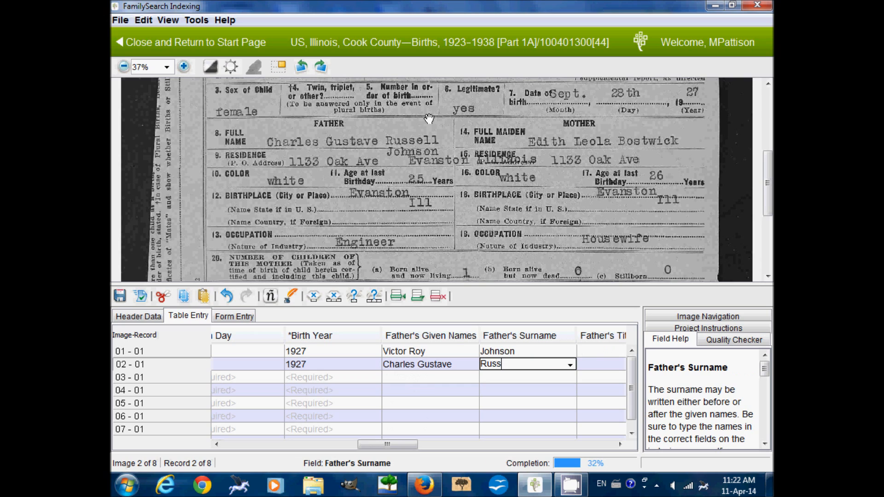
{"action": "key", "text": "BackSpace"}
{"action": "key", "text": "BackSpace"}
{"action": "key", "text": "BackSpace"}
- Add the father's third given name to his given names in record 02, and enter his surname, leaving the titles or terms blank
{"action": "left_click", "coordinate": [466, 367]}
{"action": "type", "text": "Russell"}
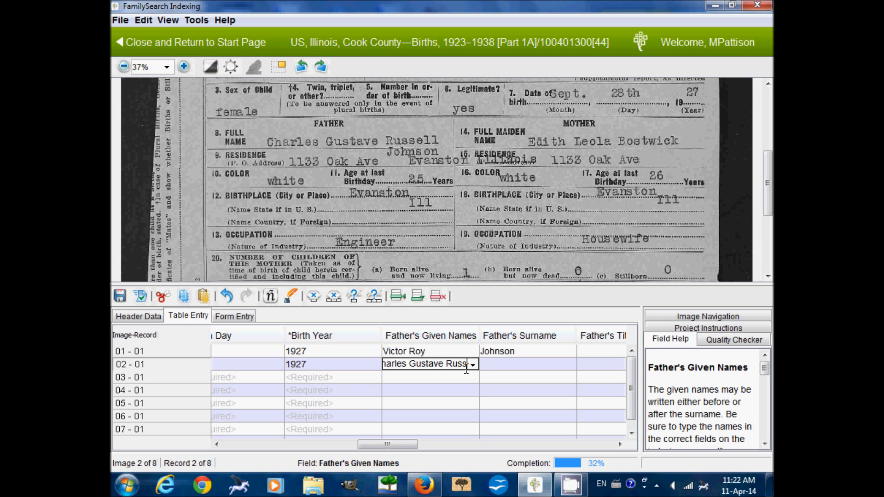
{"action": "key", "text": "Tab"}
{"action": "type", "text": "J"}
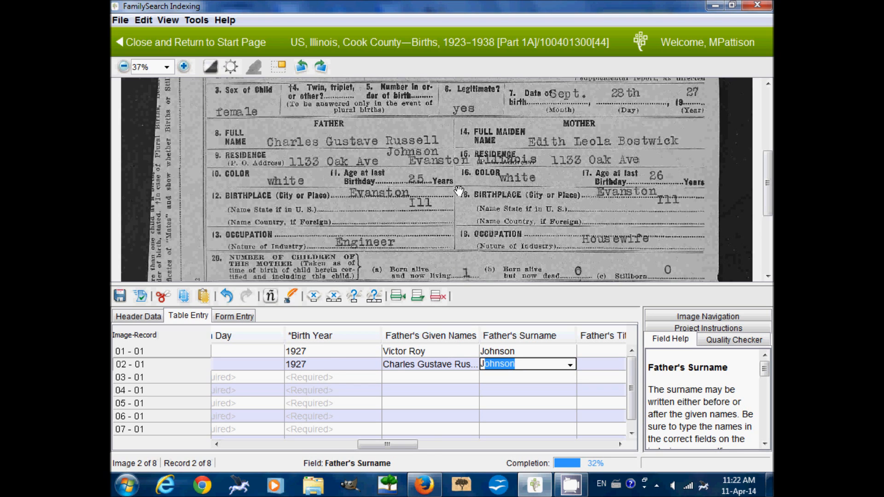
{"action": "key", "text": "Tab"}
{"action": "key", "text": "Tab"}
- Set the father's race or nationality to White, his age to 25 and his birth place to Evanston Illinois in record 02
{"action": "type", "text": "White"}
{"action": "key", "text": "Tab"}
{"action": "type", "text": "25"}
{"action": "key", "text": "Tab"}
{"action": "type", "text": "Eva"}
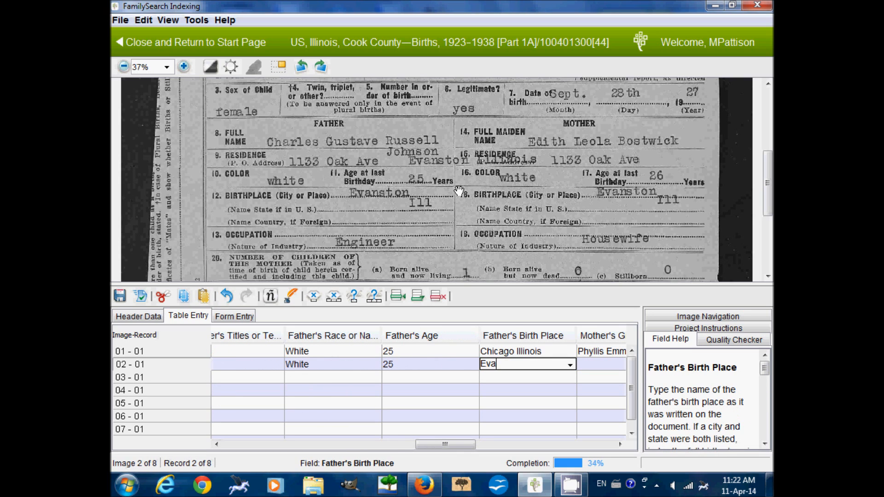
{"action": "type", "text": "nston Illinois"}
{"action": "key", "text": "Tab"}
- Enter the mother's given names and maiden surname from the certificate in record 02, leaving her titles or terms blank
{"action": "type", "text": "Edith Leola"}
{"action": "key", "text": "Tab"}
{"action": "type", "text": "Bos"}
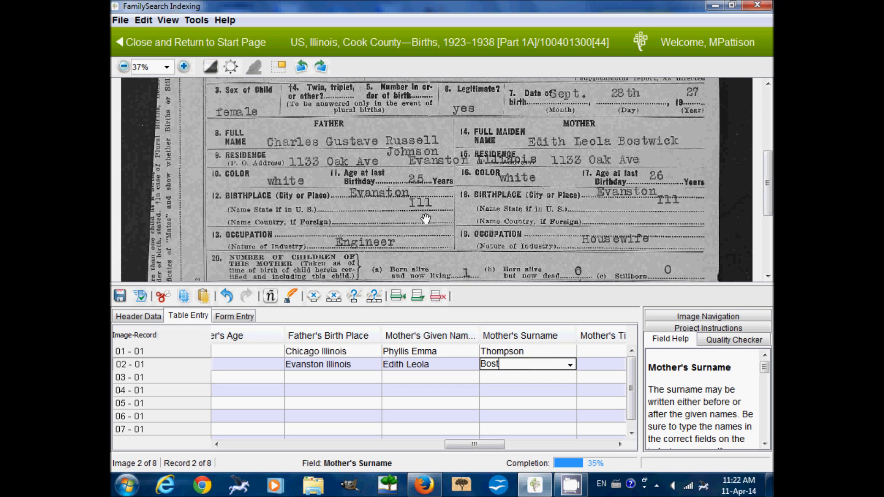
{"action": "key", "text": "Tab"}
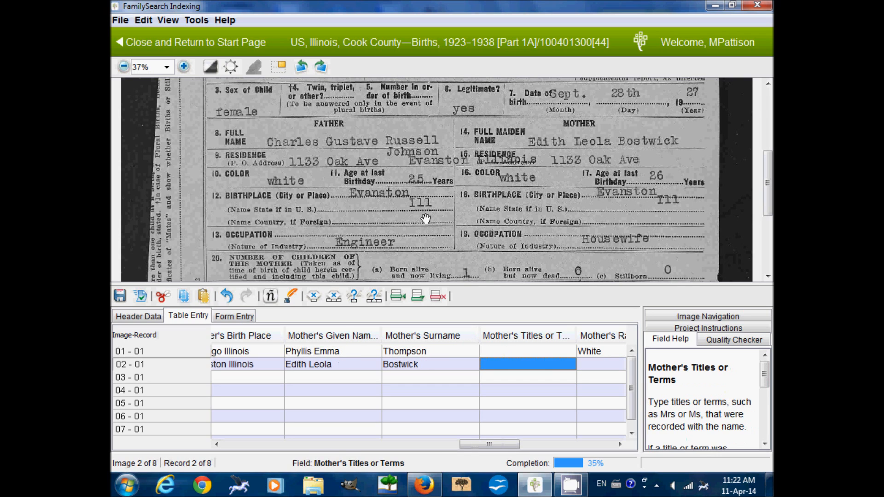
{"action": "key", "text": "Tab"}
- Set the mother's race or nationality to White, her age to 26 and her birth place to Evanston Illinois in record 02
{"action": "type", "text": "White"}
{"action": "key", "text": "Tab"}
{"action": "type", "text": "26"}
{"action": "key", "text": "Tab"}
{"action": "type", "text": "E"}
{"action": "key", "text": "Tab"}
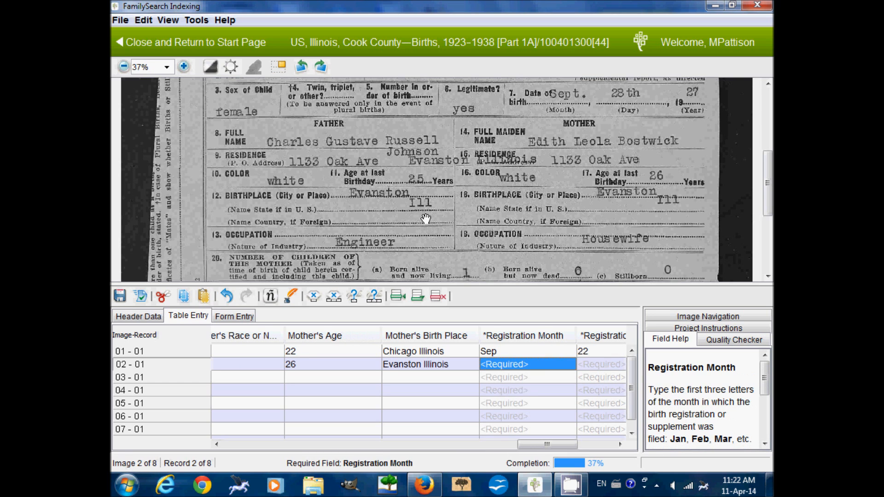
- Enter record 02's registration date from the certificate's filing line as month Oct, day 1 and year 1927
{"action": "scroll", "coordinate": [426, 219], "scroll_direction": "down", "scroll_amount": 5}
{"action": "type", "text": "Oct"}
{"action": "key", "text": "Tab"}
{"action": "type", "text": "1"}
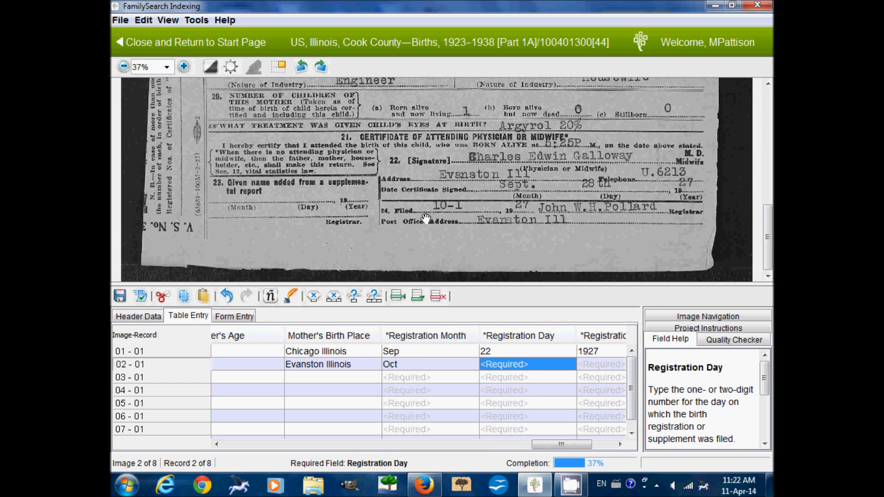
{"action": "key", "text": "Tab"}
{"action": "type", "text": "1927"}
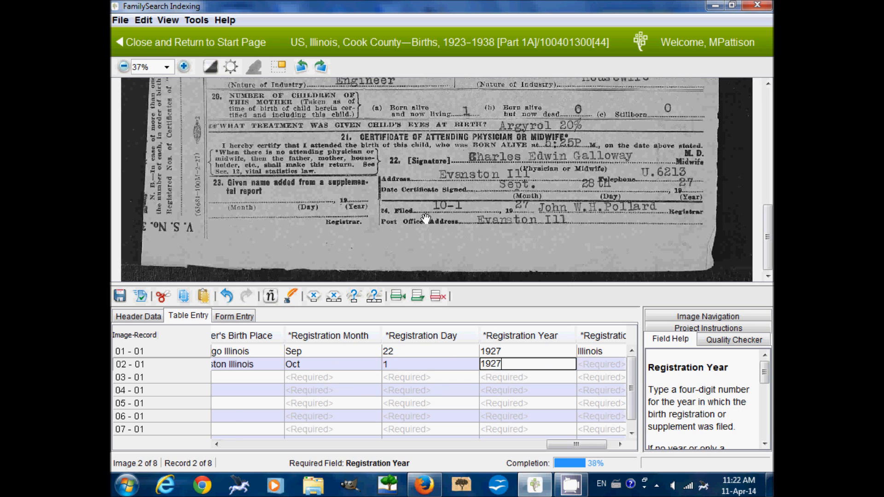
- Set record 02's registration state to Illinois and move on to record 03
{"action": "key", "text": "Tab"}
{"action": "type", "text": "I"}
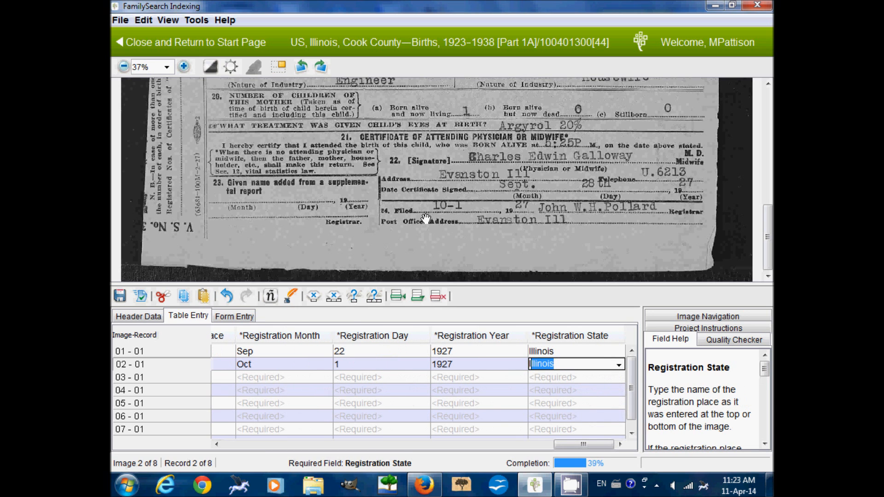
{"action": "key", "text": "Tab"}
- Enter record 03's register number from the certificate, with birth state Illinois, birth county Cook and birth town Calumet City
{"action": "left_click", "coordinate": [421, 262]}
{"action": "scroll", "coordinate": [532, 150], "scroll_direction": "up", "scroll_amount": 3}
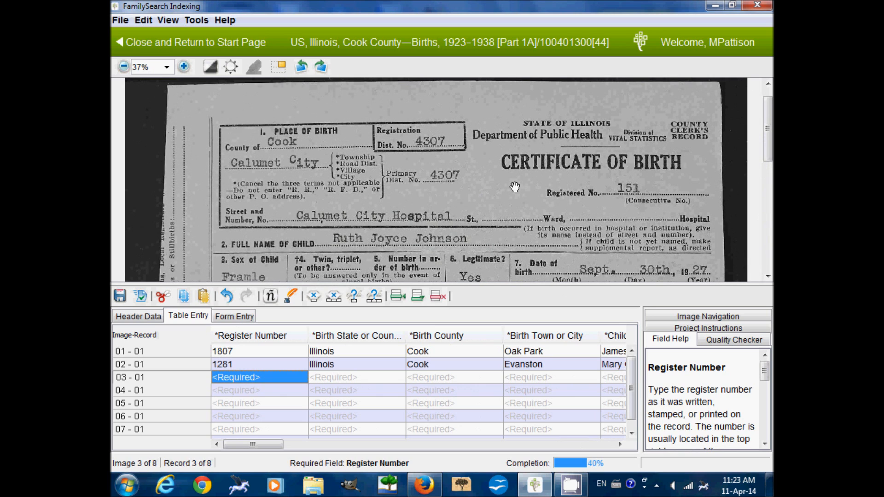
{"action": "type", "text": "151"}
{"action": "key", "text": "Tab"}
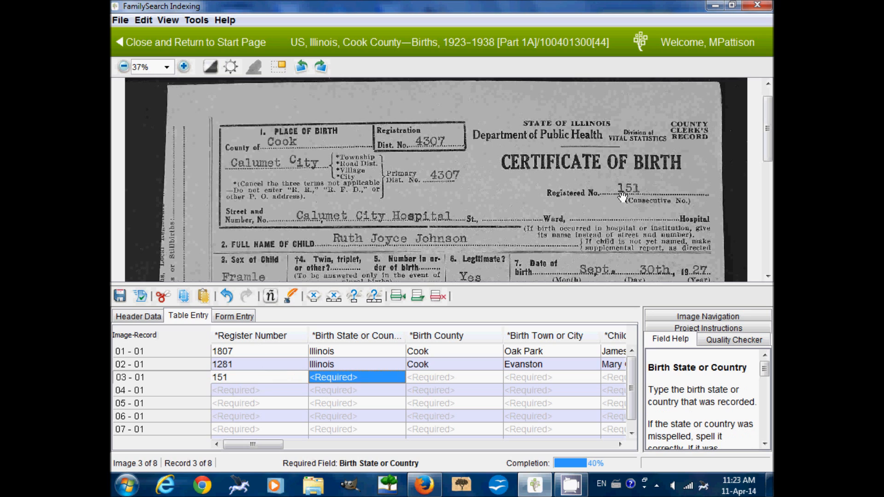
{"action": "type", "text": "Illinois"}
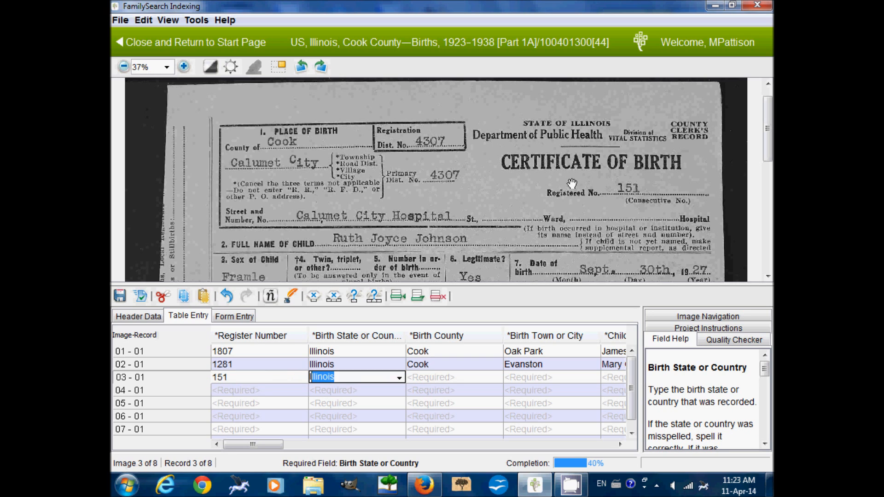
{"action": "key", "text": "Tab"}
{"action": "type", "text": "Cook"}
{"action": "key", "text": "Tab"}
{"action": "type", "text": "Calumet C"}
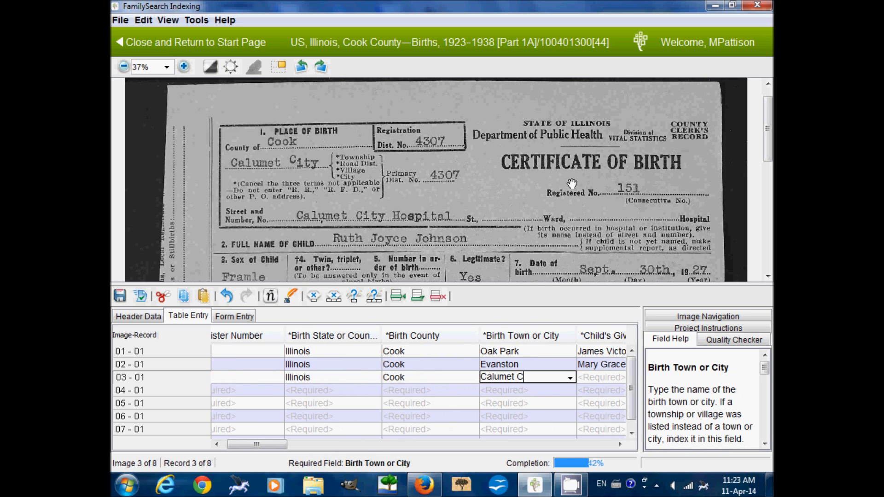
{"action": "type", "text": "ity"}
{"action": "key", "text": "Tab"}
- Enter the child's given names and surname from the certificate in record 03, leaving the child's titles or terms blank
{"action": "type", "text": "Ruth Joyce"}
{"action": "key", "text": "Tab"}
{"action": "type", "text": "Johnson"}
{"action": "key", "text": "Tab"}
{"action": "key", "text": "Tab"}
- Set the child's gender to F and enter the birth month, day and year from the certificate in record 03
{"action": "scroll", "coordinate": [556, 208], "scroll_direction": "down", "scroll_amount": 2}
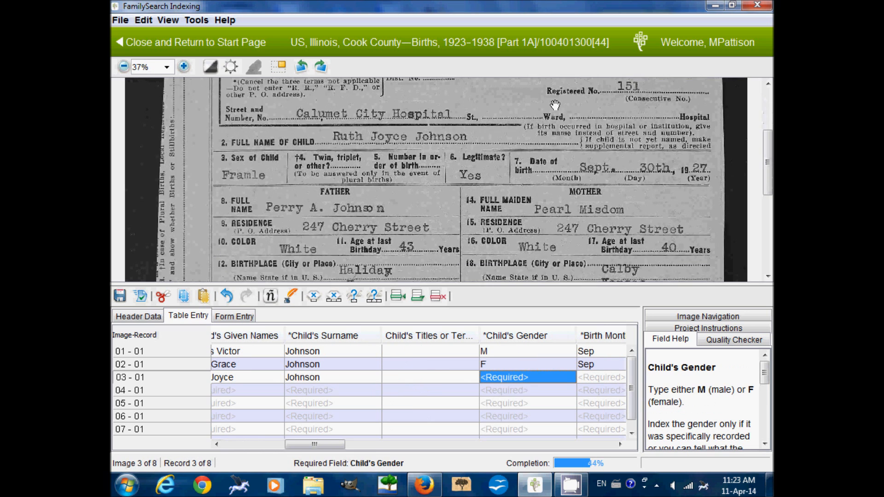
{"action": "type", "text": "F"}
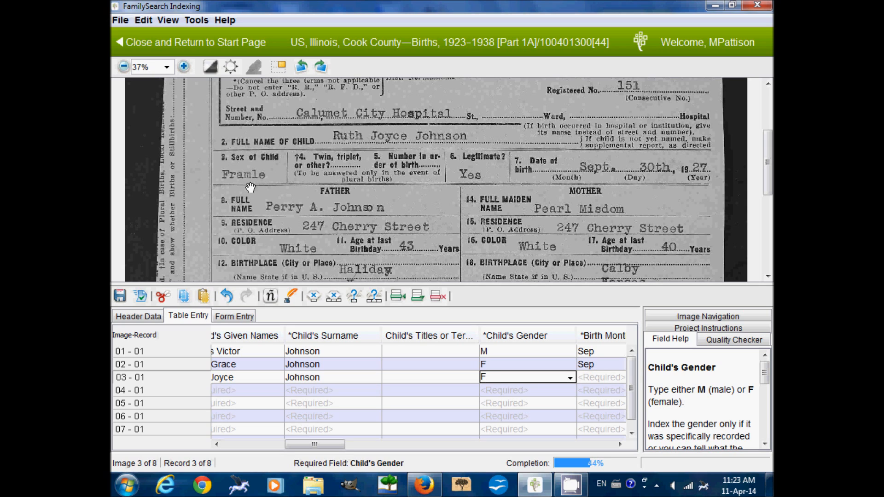
{"action": "key", "text": "Tab"}
{"action": "type", "text": "Sep"}
{"action": "key", "text": "Tab"}
{"action": "type", "text": "30"}
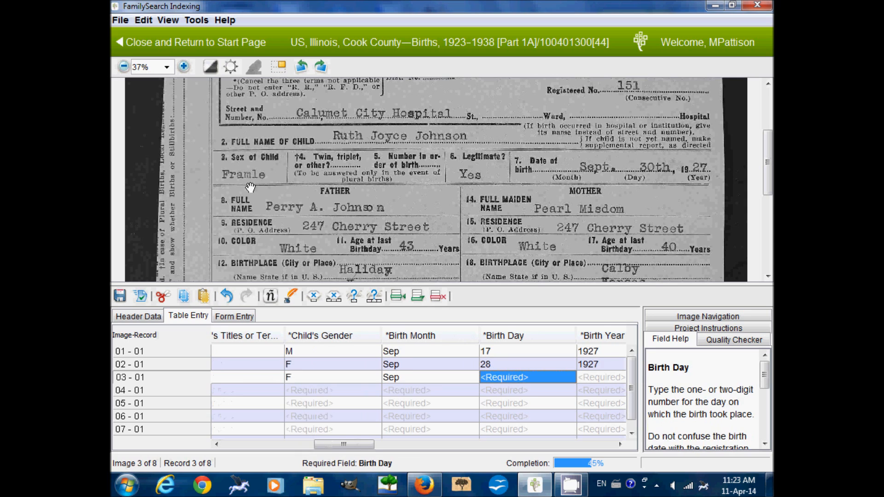
{"action": "key", "text": "Tab"}
{"action": "type", "text": "192"}
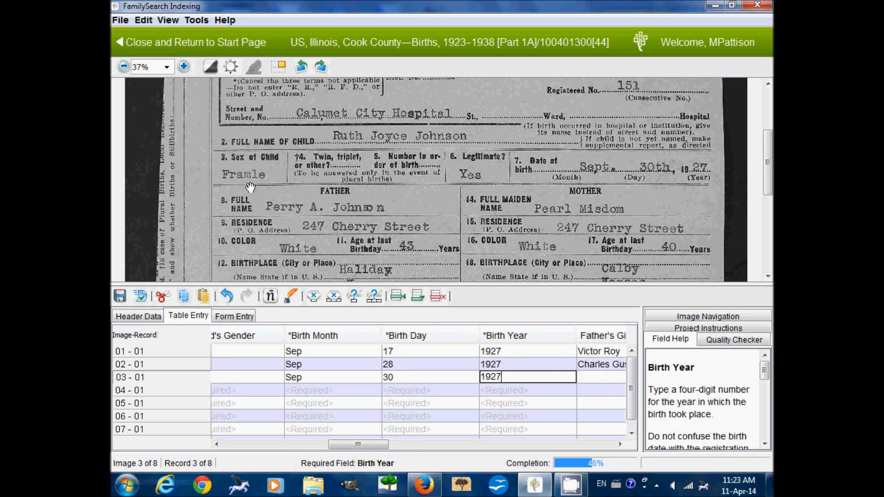
{"action": "key", "text": "Tab"}
- Enter the father's given names and surname from the certificate in record 03, leaving his titles or terms blank
{"action": "type", "text": "Perry A"}
{"action": "key", "text": "Tab"}
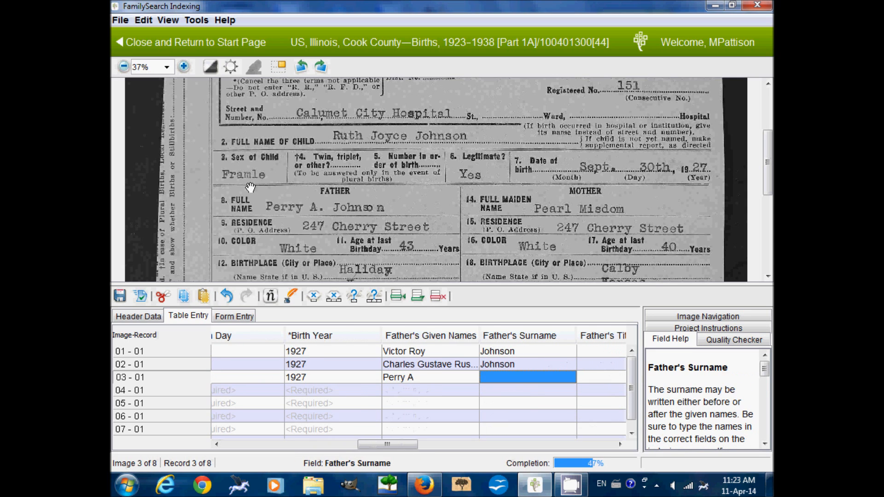
{"action": "key", "text": "Tab"}
{"action": "key", "text": "Tab"}
- Set the father's race or nationality to White, his age to 43 and his birth place to Haliday Kansas in record 03
{"action": "type", "text": "White"}
{"action": "key", "text": "Tab"}
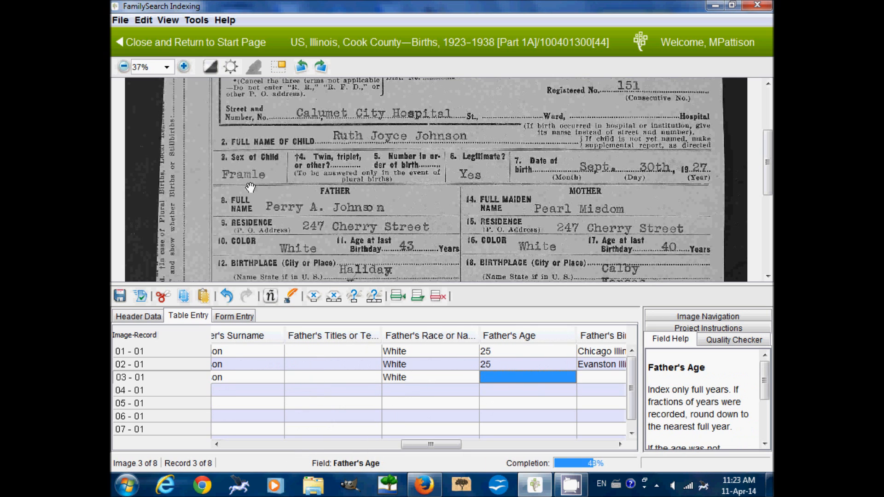
{"action": "type", "text": "43"}
{"action": "key", "text": "Tab"}
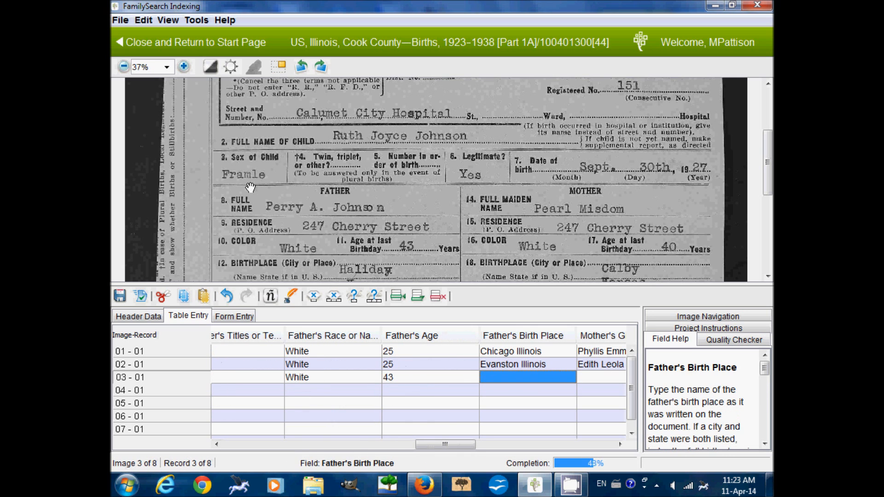
{"action": "scroll", "coordinate": [264, 171], "scroll_direction": "down", "scroll_amount": 1}
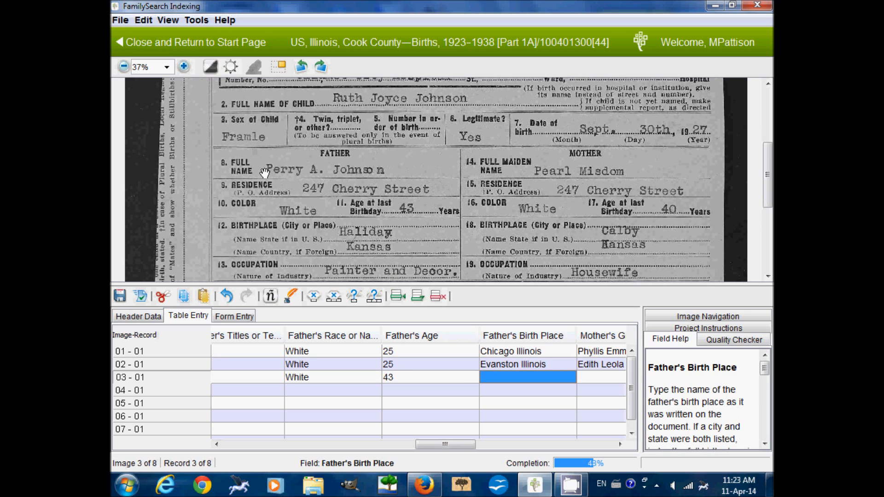
{"action": "type", "text": "Haliday Kansas"}
{"action": "key", "text": "Tab"}
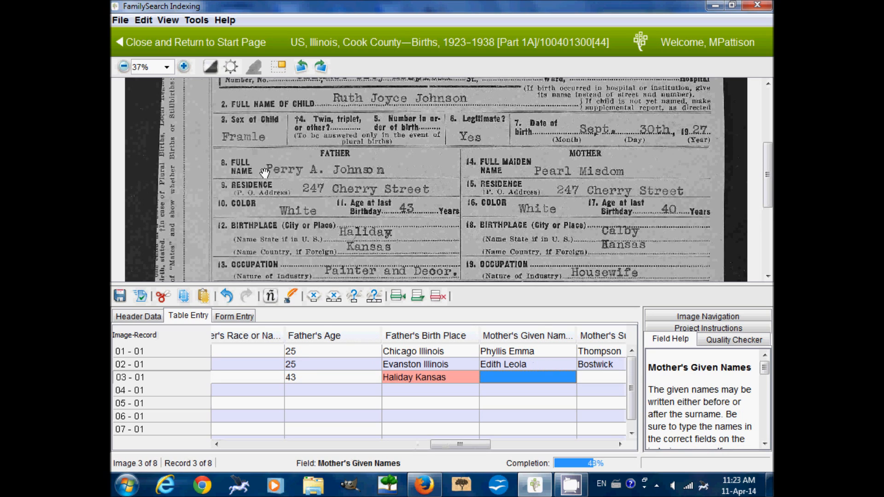
- Enter the mother's given name and maiden surname from the certificate in record 03, leaving her titles or terms blank
{"action": "type", "text": "Pearl Mis"}
{"action": "key", "text": "BackSpace"}
{"action": "key", "text": "BackSpace"}
{"action": "key", "text": "BackSpace"}
{"action": "key", "text": "BackSpace"}
{"action": "key", "text": "Tab"}
{"action": "type", "text": "Misdom"}
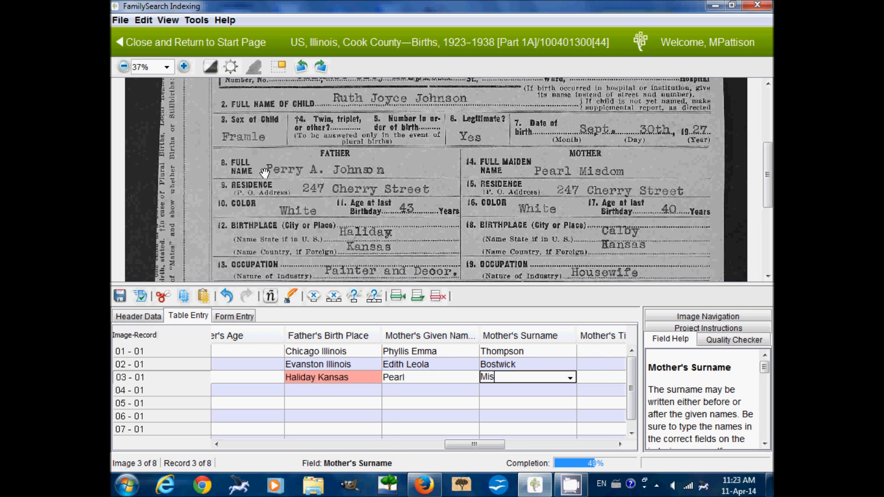
{"action": "key", "text": "Tab"}
{"action": "key", "text": "Tab"}
- Set the mother's race or nationality to White, her age to 40 and her birth place to Calby Kansas in record 03
{"action": "type", "text": "White"}
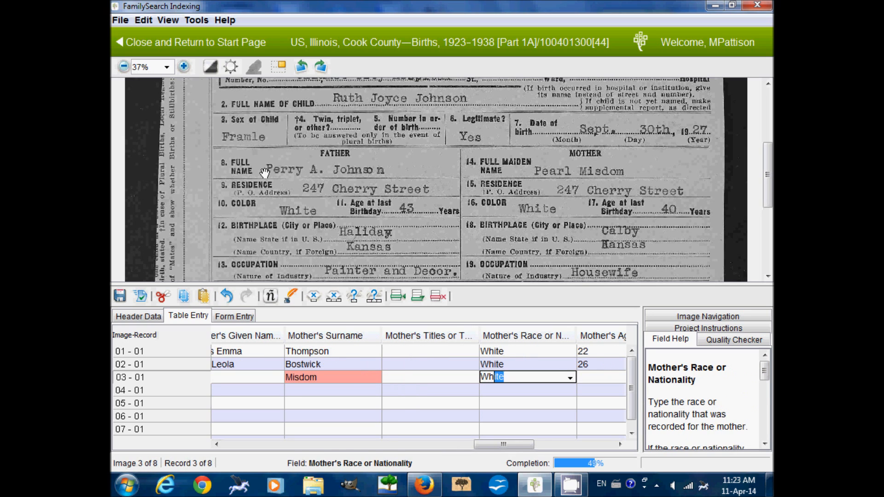
{"action": "key", "text": "Tab"}
{"action": "type", "text": "40"}
{"action": "key", "text": "Tab"}
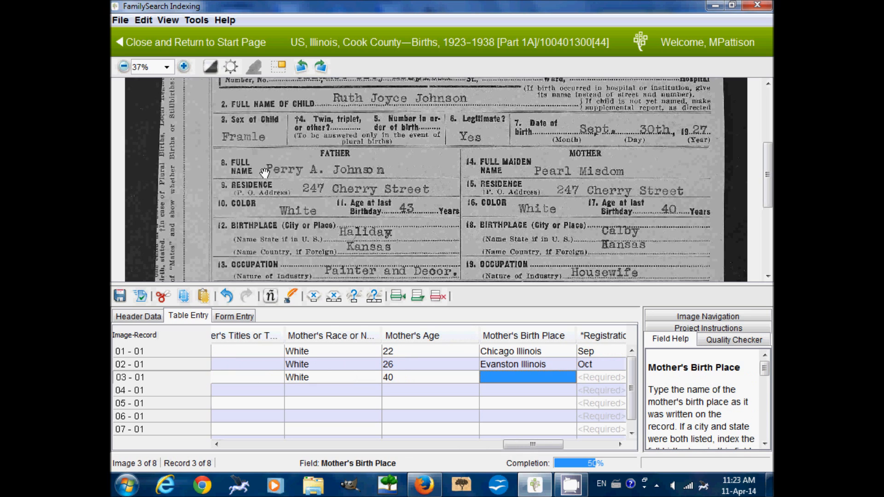
{"action": "type", "text": "Calby K"}
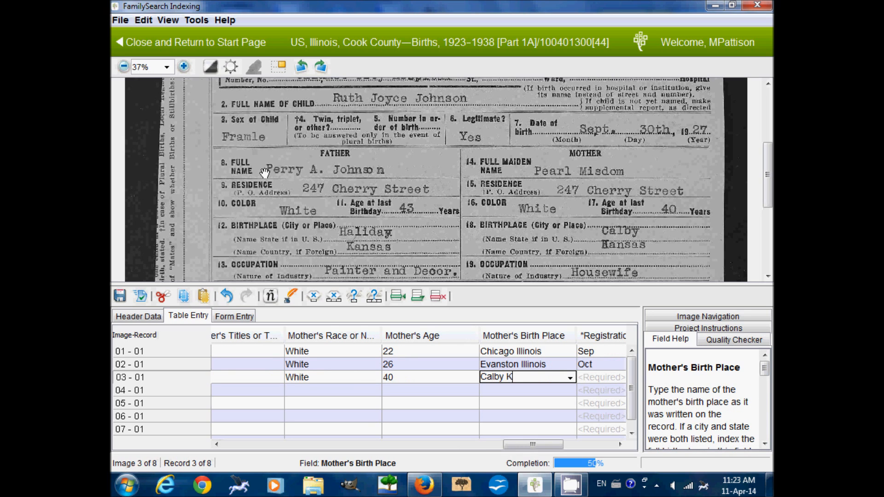
{"action": "type", "text": "ansas"}
{"action": "key", "text": "Tab"}
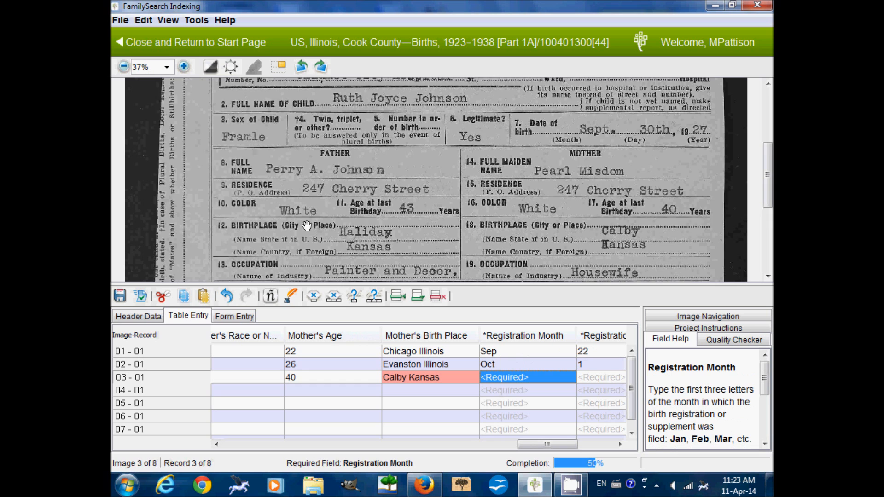
- Enter record 03's registration date from the filing line as month Oct, day 13 and year 1927, with registration state Illinois
{"action": "scroll", "coordinate": [322, 194], "scroll_direction": "down", "scroll_amount": 4}
{"action": "type", "text": "Oct"}
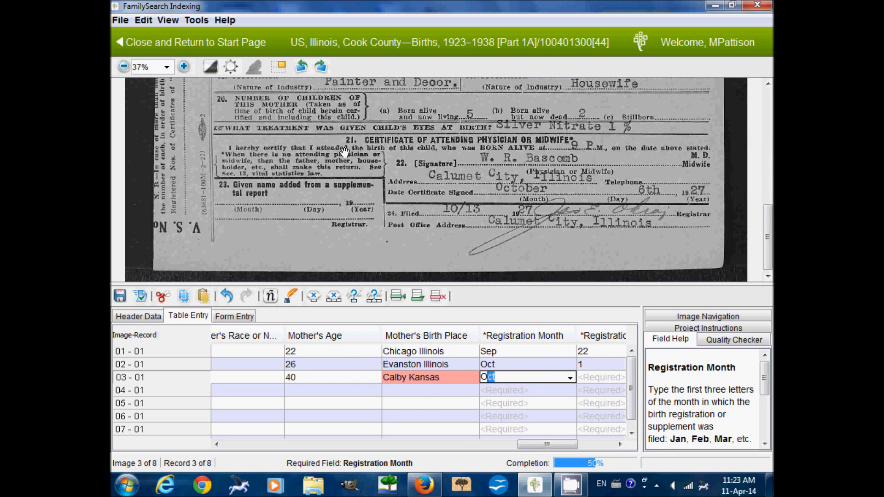
{"action": "key", "text": "Tab"}
{"action": "type", "text": "13"}
{"action": "key", "text": "Tab"}
{"action": "type", "text": "1927"}
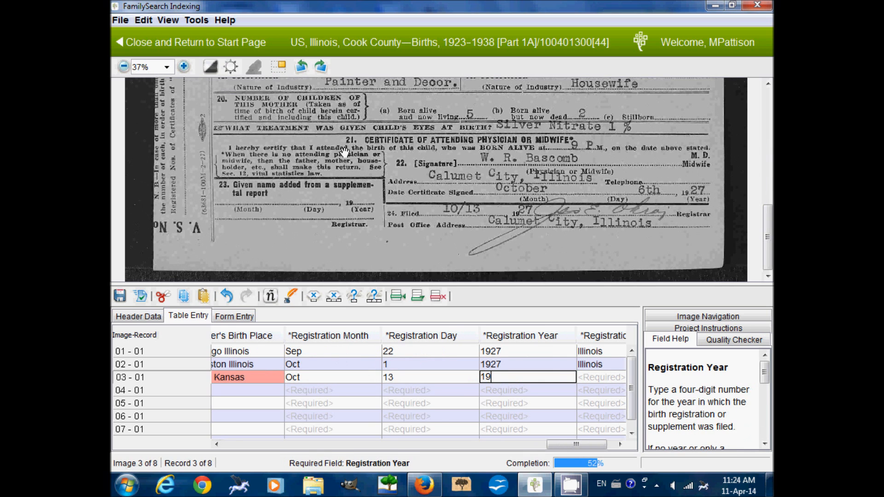
{"action": "key", "text": "Tab"}
{"action": "type", "text": "I"}
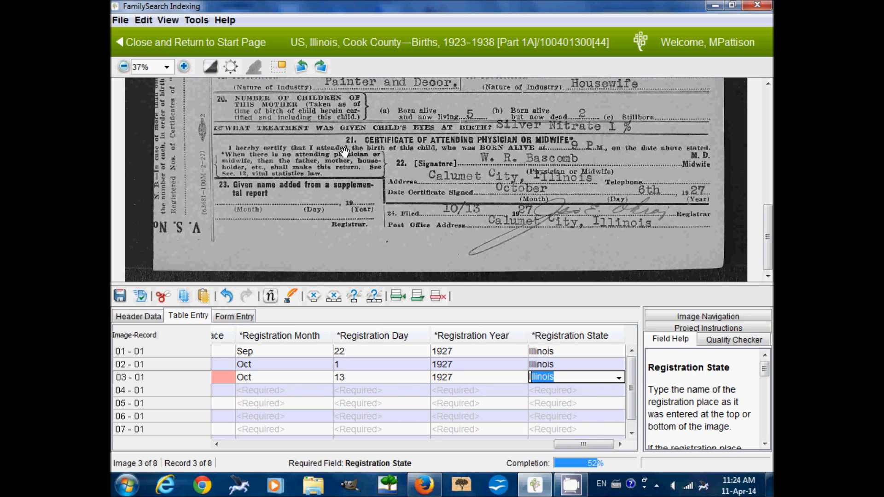
{"action": "scroll", "coordinate": [345, 152], "scroll_direction": "up", "scroll_amount": 5}
{"action": "scroll", "coordinate": [344, 165], "scroll_direction": "up", "scroll_amount": 5}
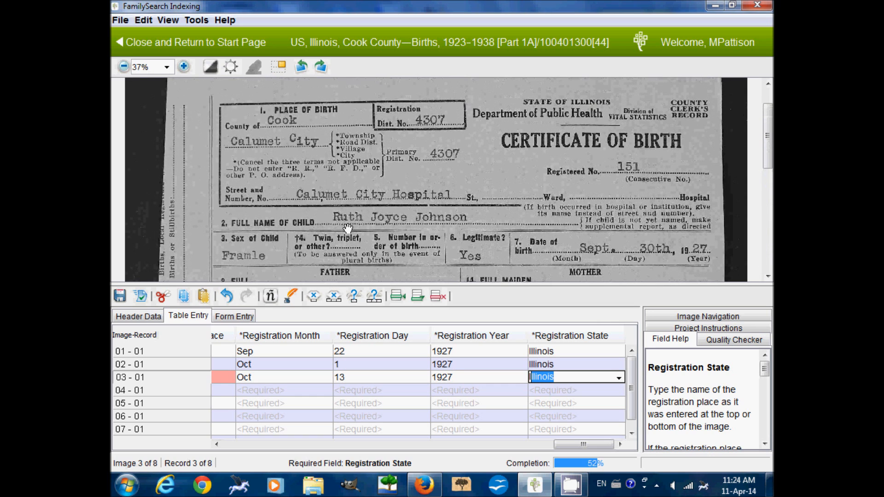